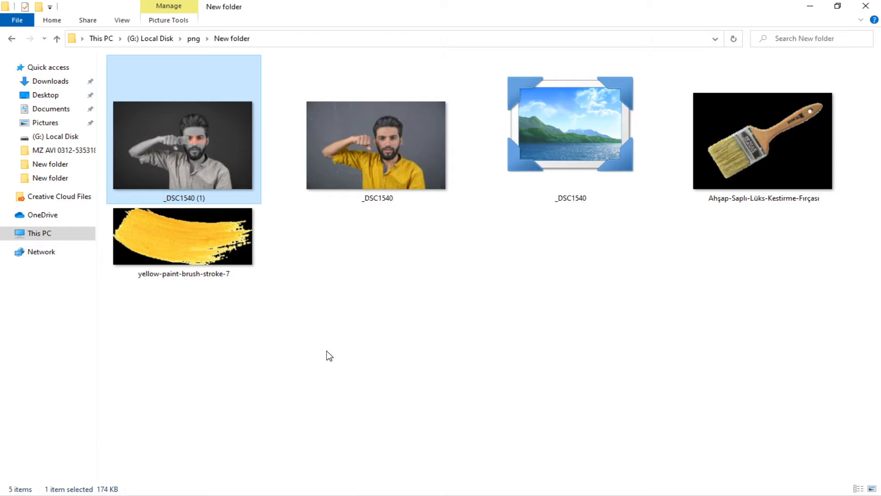
Open the _DSC1540 photo in Photoshop and duplicate its Background layer.
drag(369, 172, 304, 401)
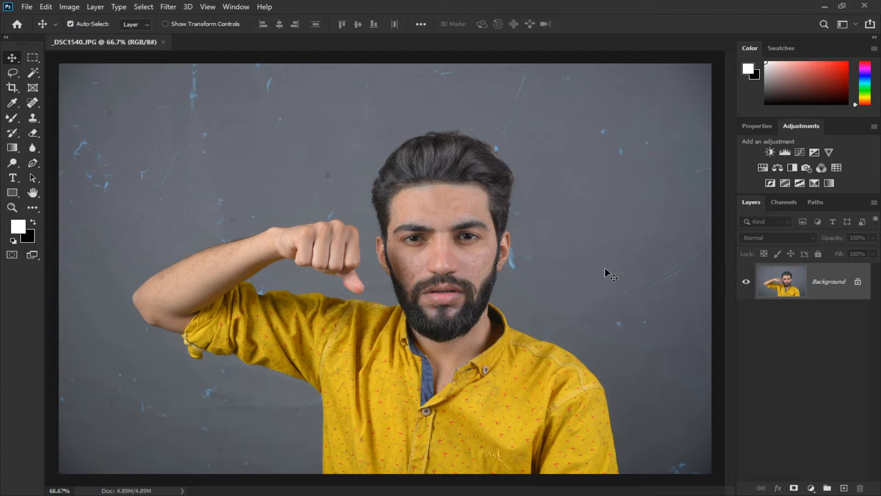
key(ctrl+j)
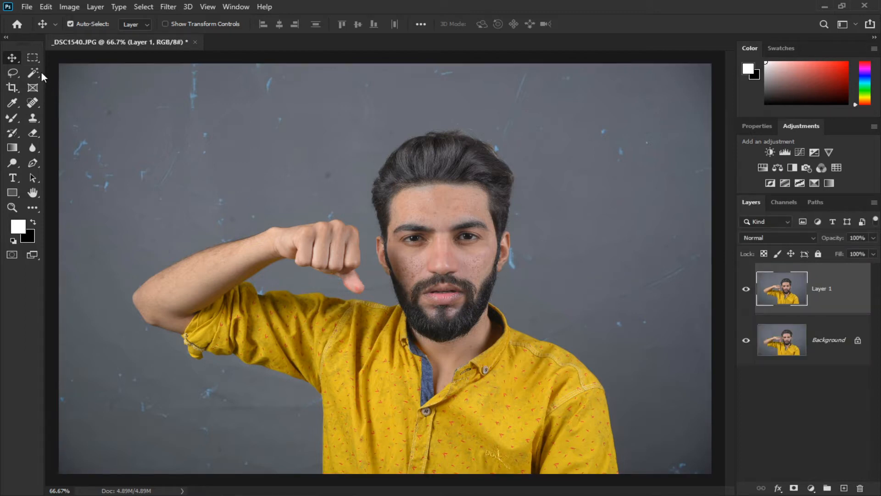
Clone Stamp clean backdrop over the stains and the shoulder on the right side of the duplicate layer, with brush size 150.
click(33, 118)
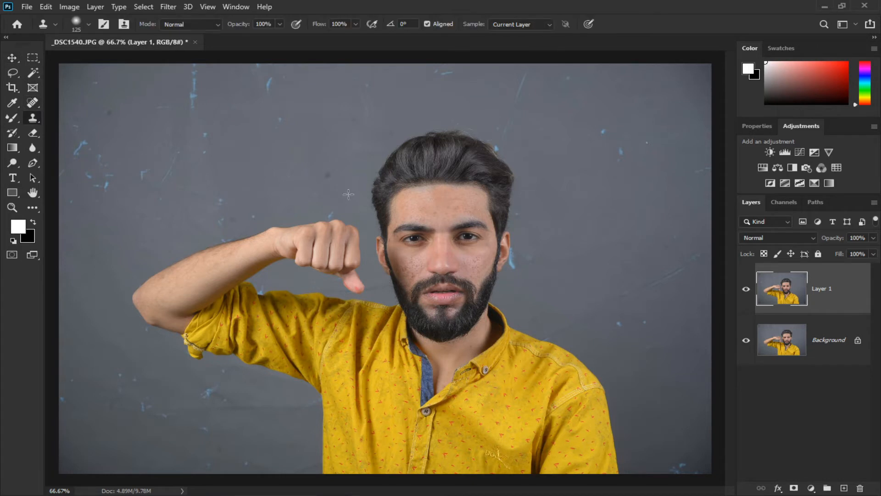
alt+click(414, 198)
drag(622, 153, 611, 138)
drag(672, 136, 666, 121)
mouse_move(620, 91)
mouse_down()
mouse_move(620, 114)
mouse_move(638, 120)
mouse_up()
drag(698, 172, 699, 173)
key(bracketright)
drag(687, 257, 692, 264)
mouse_move(640, 292)
mouse_down()
mouse_move(622, 295)
mouse_move(659, 301)
mouse_move(647, 314)
mouse_up()
alt+click(655, 267)
drag(565, 330, 548, 333)
alt+click(601, 331)
mouse_move(646, 327)
mouse_down()
mouse_move(618, 345)
mouse_move(646, 355)
mouse_up()
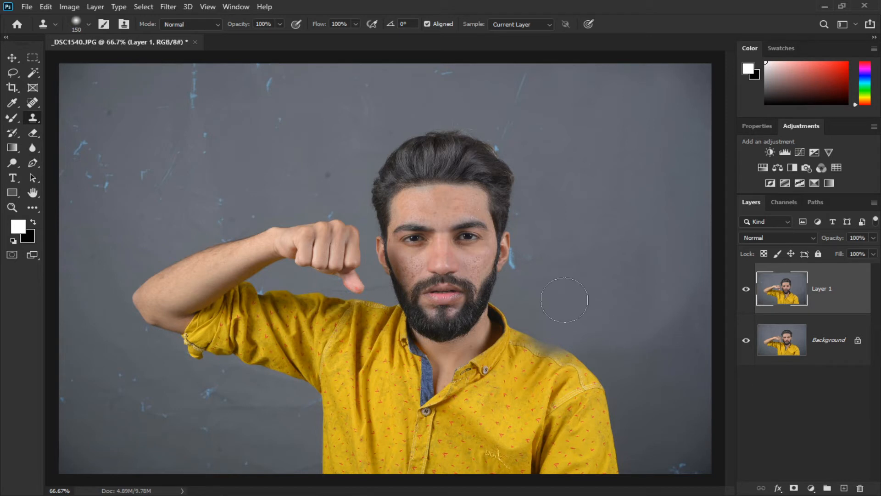
mouse_move(536, 274)
mouse_down()
mouse_move(518, 256)
mouse_move(513, 216)
mouse_up()
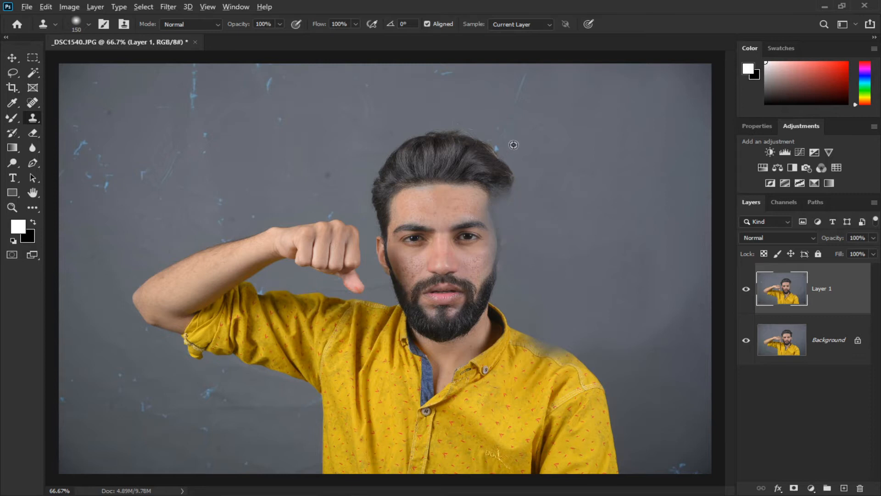
Clone backdrop over the hair and the top of the head.
alt+click(563, 94)
drag(533, 83, 521, 93)
alt+click(542, 100)
drag(510, 127, 500, 134)
drag(500, 179, 504, 172)
alt+click(515, 106)
mouse_move(494, 132)
mouse_down()
mouse_move(481, 158)
mouse_move(464, 168)
mouse_up()
mouse_move(453, 132)
mouse_down()
mouse_move(420, 154)
mouse_move(440, 156)
mouse_up()
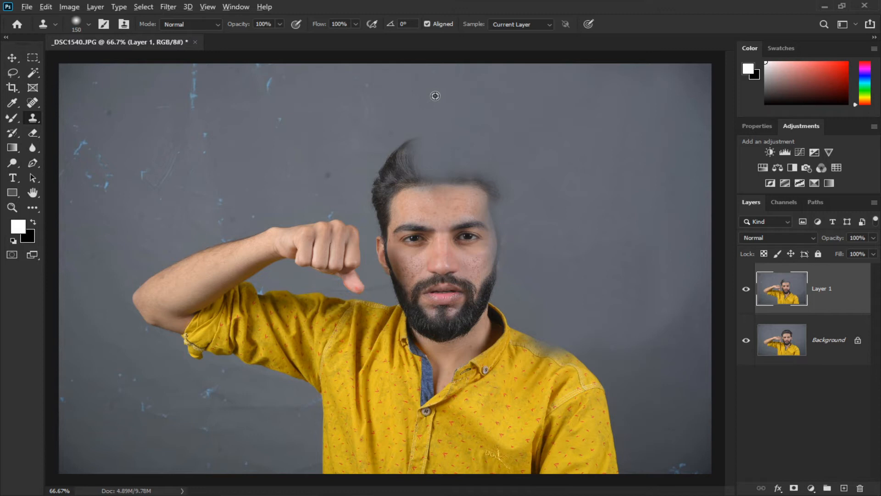
mouse_move(415, 137)
mouse_down()
mouse_move(407, 166)
mouse_move(404, 154)
mouse_move(394, 172)
mouse_move(397, 198)
mouse_move(369, 182)
mouse_move(394, 225)
mouse_up()
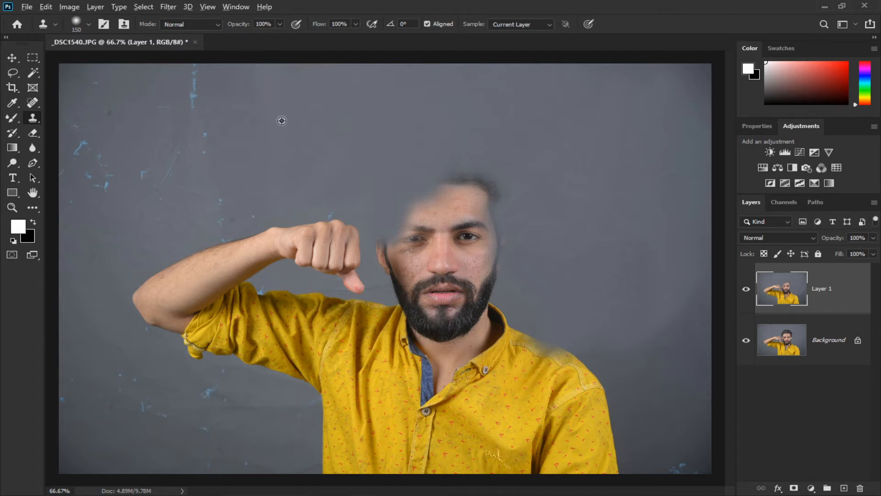
Clone backdrop over the fist and the raised arm on the left.
drag(333, 198, 339, 213)
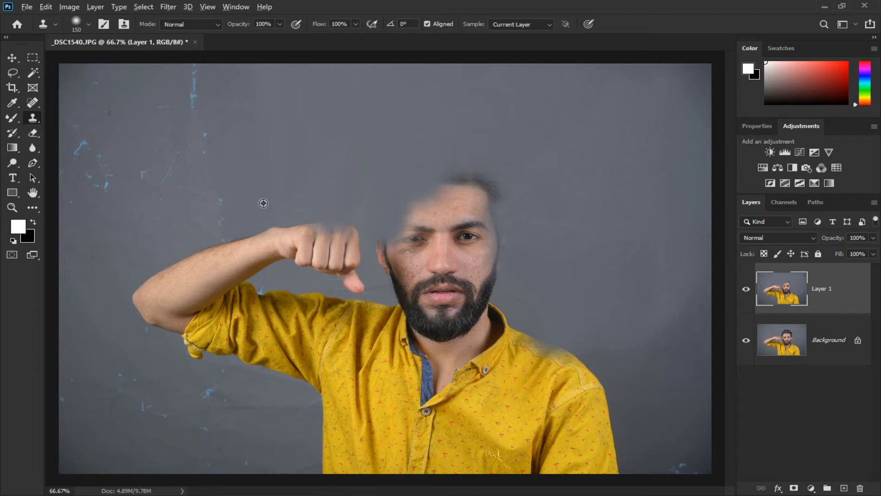
drag(235, 212, 236, 222)
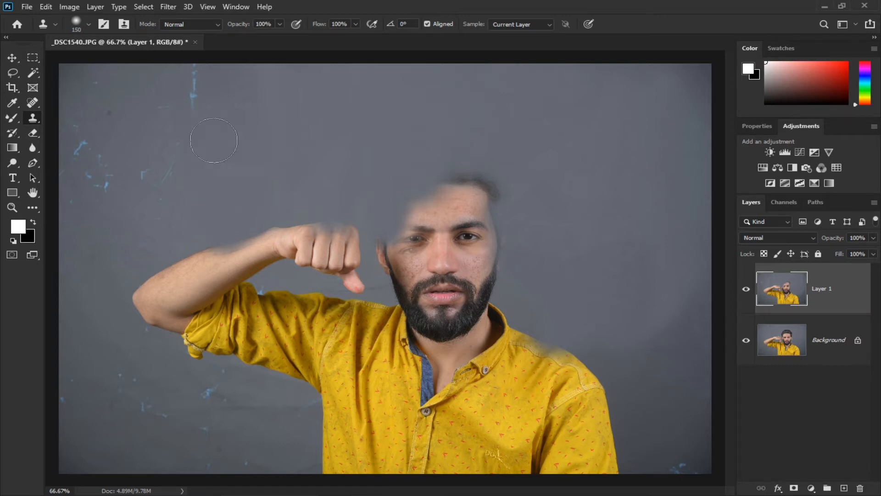
mouse_move(189, 107)
mouse_down()
mouse_move(188, 77)
mouse_move(195, 87)
mouse_up()
mouse_move(167, 208)
mouse_down()
mouse_move(167, 228)
mouse_move(183, 200)
mouse_move(146, 236)
mouse_up()
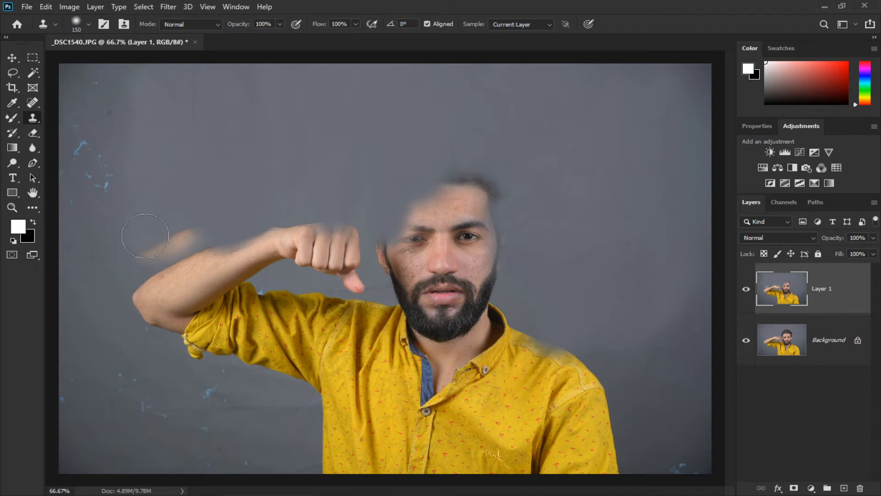
drag(211, 214, 152, 261)
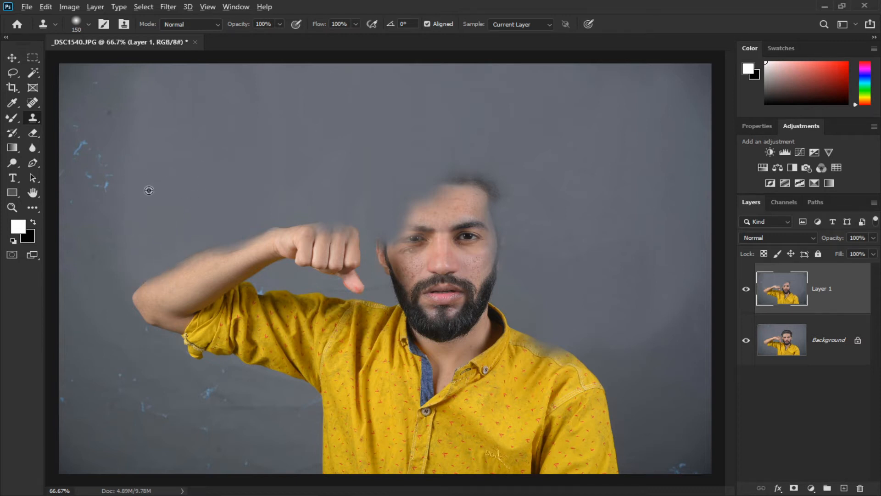
Clone clean backdrop over the stains in the upper left area of the photo.
drag(120, 198, 110, 179)
drag(82, 205, 77, 196)
mouse_move(117, 156)
mouse_down()
mouse_move(121, 109)
mouse_move(120, 180)
mouse_move(118, 68)
mouse_up()
alt+click(101, 170)
drag(98, 175, 94, 94)
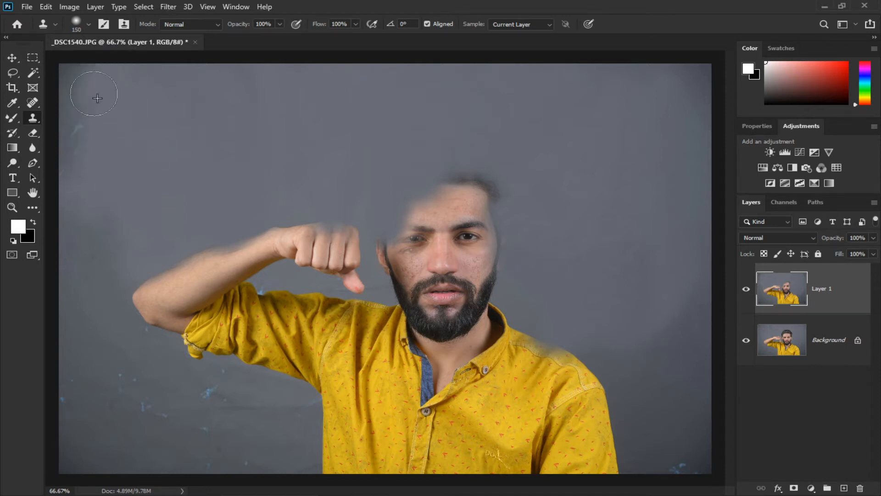
mouse_move(89, 163)
mouse_down()
mouse_move(76, 63)
mouse_move(73, 152)
mouse_up()
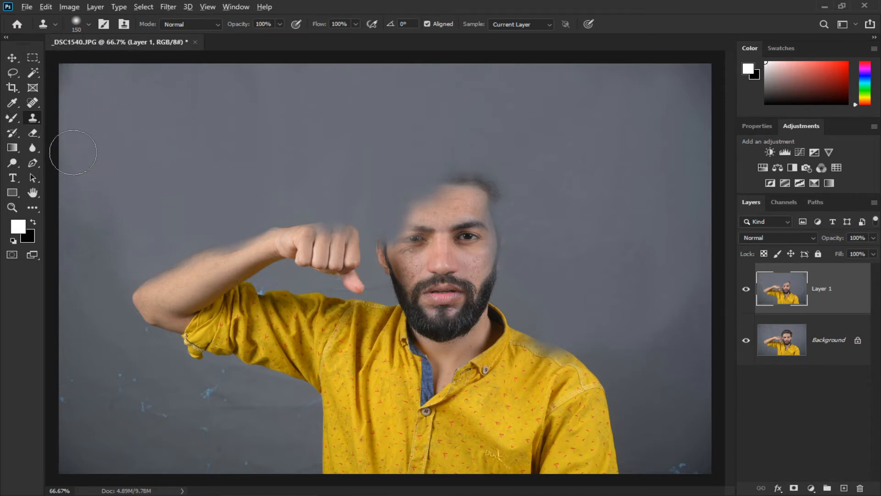
drag(66, 72, 65, 84)
Clone clean backdrop over the stains along the lower left edge.
alt+click(116, 118)
alt+click(118, 218)
drag(113, 236, 94, 284)
alt+click(92, 344)
drag(86, 363, 65, 429)
alt+click(101, 323)
mouse_move(100, 347)
mouse_down()
mouse_move(111, 408)
mouse_move(110, 339)
mouse_move(152, 420)
mouse_move(110, 414)
mouse_up()
alt+click(101, 358)
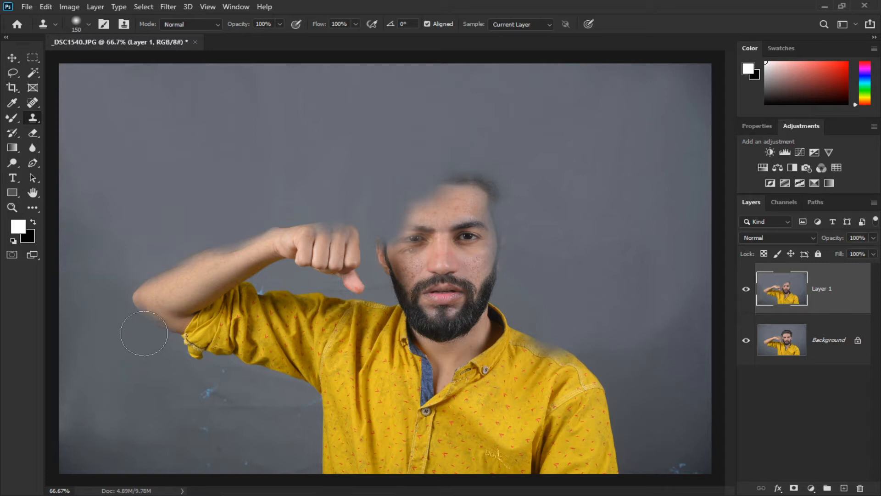
Clone backdrop over the lower area beside the shirt and the bottom right corner.
drag(177, 398, 212, 399)
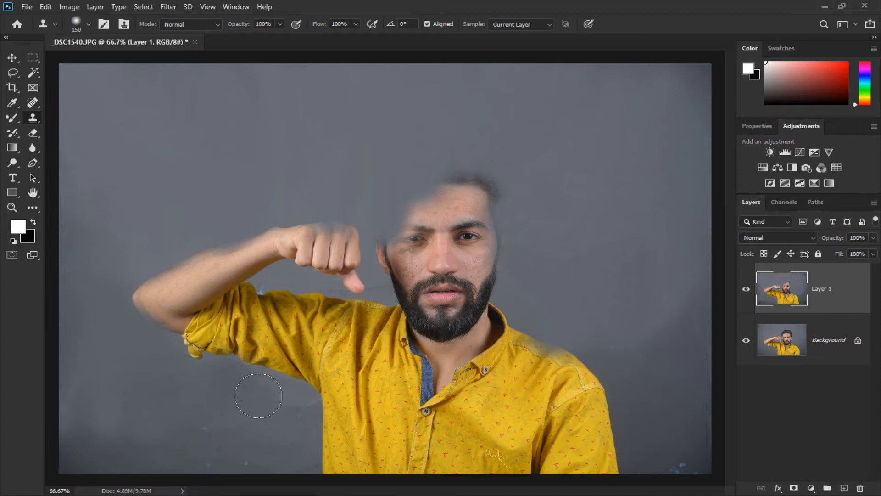
alt+click(232, 391)
mouse_move(236, 385)
mouse_down()
mouse_move(208, 445)
mouse_move(236, 408)
mouse_move(209, 442)
mouse_up()
alt+click(206, 423)
mouse_move(215, 412)
mouse_down()
mouse_move(210, 449)
mouse_move(195, 403)
mouse_move(208, 448)
mouse_move(215, 436)
mouse_move(203, 465)
mouse_move(246, 427)
mouse_move(242, 466)
mouse_up()
alt+click(188, 399)
alt+click(247, 405)
mouse_move(285, 417)
mouse_down()
mouse_move(291, 407)
mouse_move(290, 423)
mouse_move(301, 413)
mouse_move(285, 430)
mouse_move(295, 420)
mouse_move(287, 429)
mouse_move(290, 394)
mouse_move(264, 376)
mouse_up()
alt+click(264, 443)
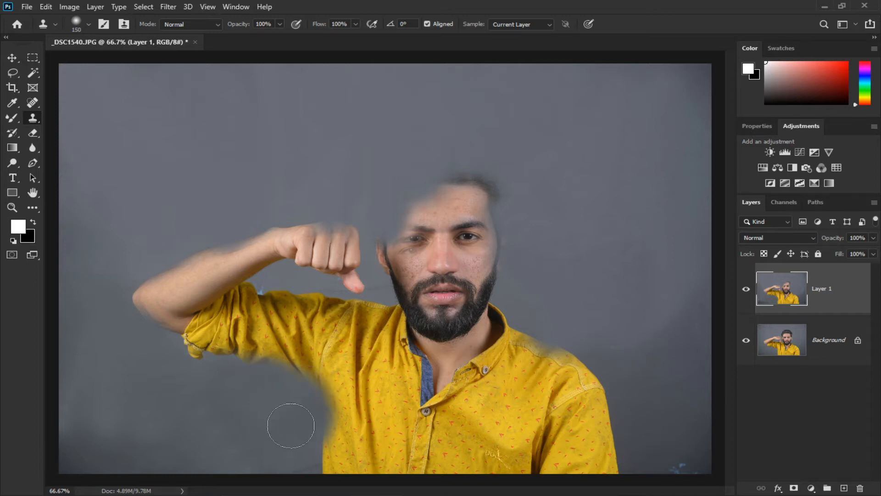
drag(313, 466, 315, 467)
alt+click(684, 430)
drag(672, 453, 679, 471)
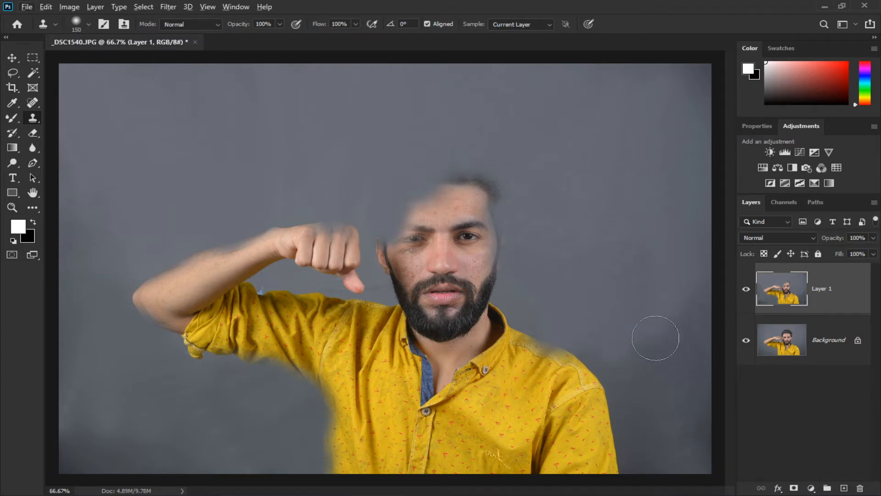
Clone backdrop with a 300 brush over the right shoulder and upper right area.
key(ctrl+minus)
key(bracketright)
key(bracketright)
key(bracketright)
key(bracketright)
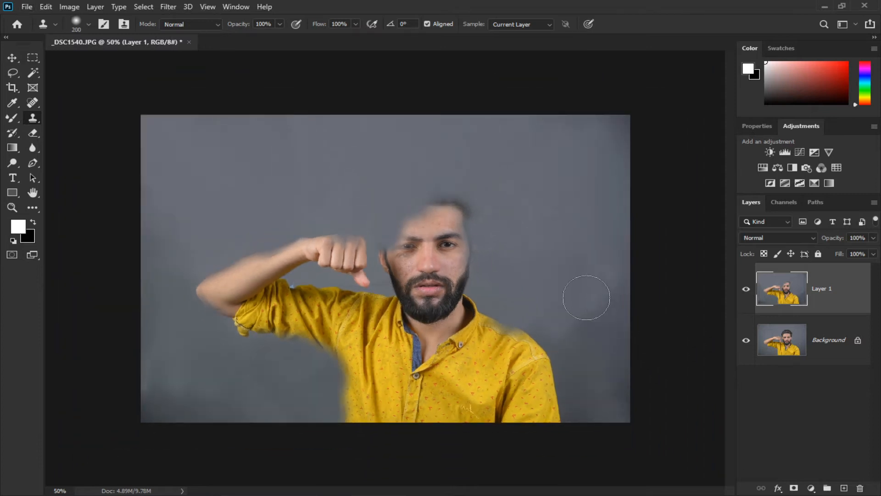
drag(577, 338, 582, 412)
alt+click(575, 264)
drag(601, 337, 605, 423)
alt+click(596, 241)
mouse_move(607, 316)
mouse_down()
mouse_move(624, 410)
mouse_move(603, 379)
mouse_move(610, 441)
mouse_up()
alt+click(599, 319)
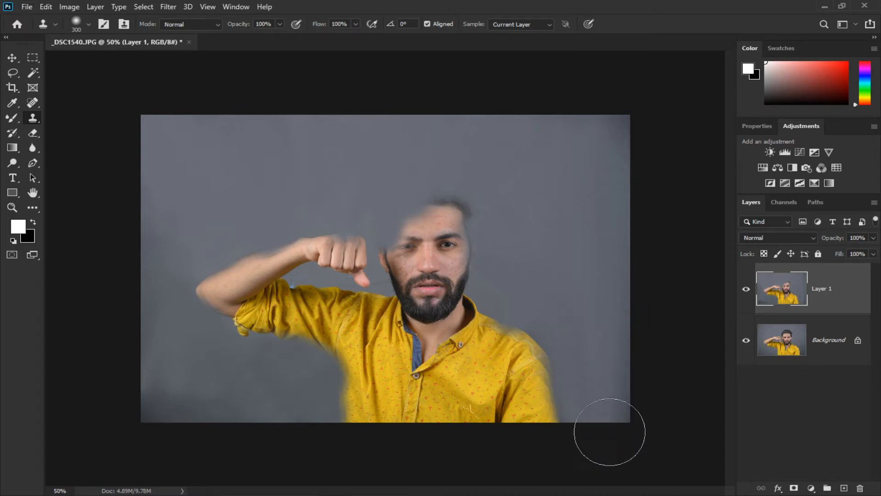
alt+click(599, 202)
drag(618, 157, 621, 136)
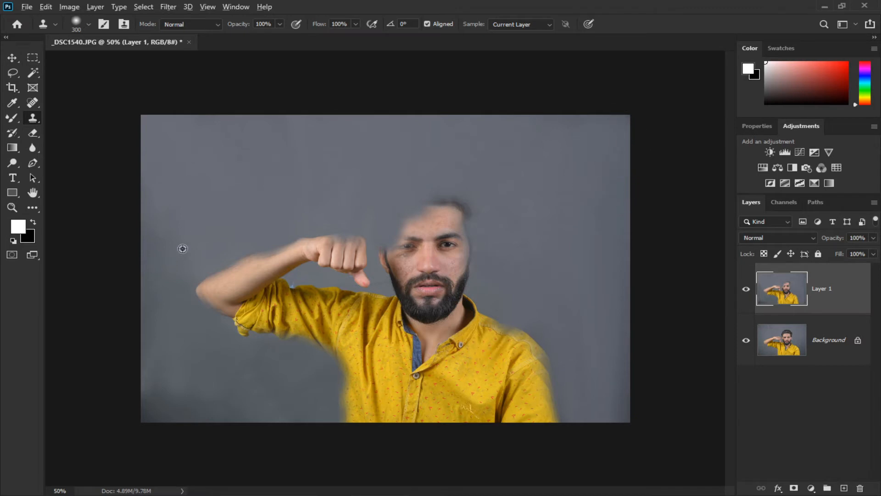
Clone backdrop over the raised arm and the left side of the body.
alt+click(176, 208)
mouse_move(209, 294)
mouse_down()
mouse_move(207, 330)
mouse_move(225, 362)
mouse_move(173, 303)
mouse_move(211, 321)
mouse_move(167, 316)
mouse_move(216, 372)
mouse_move(184, 355)
mouse_move(167, 369)
mouse_move(157, 409)
mouse_move(180, 394)
mouse_move(231, 391)
mouse_move(291, 403)
mouse_move(321, 390)
mouse_up()
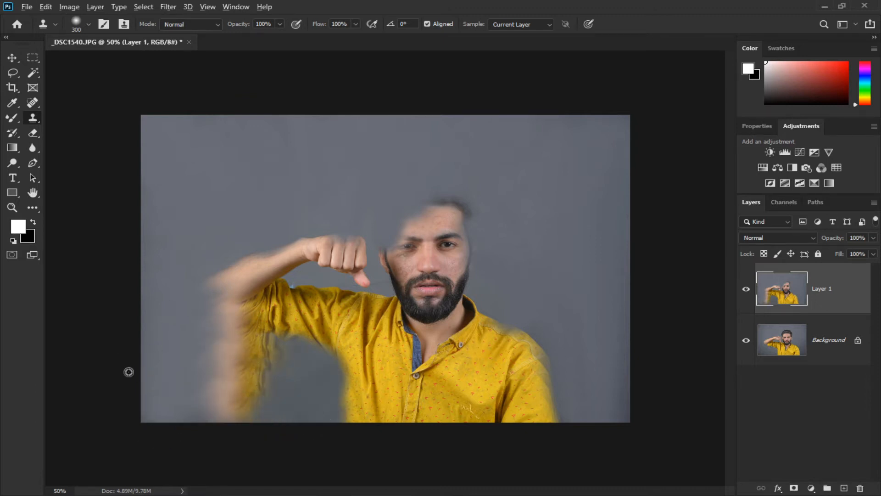
mouse_move(179, 369)
mouse_down()
mouse_move(213, 403)
mouse_move(269, 402)
mouse_up()
alt+click(205, 185)
mouse_move(227, 275)
mouse_down()
mouse_move(222, 271)
mouse_move(207, 298)
mouse_move(218, 376)
mouse_move(212, 383)
mouse_move(244, 362)
mouse_up()
alt+click(211, 169)
mouse_move(240, 269)
mouse_down()
mouse_move(246, 323)
mouse_move(227, 390)
mouse_move(258, 336)
mouse_move(272, 413)
mouse_up()
alt+click(240, 232)
alt+click(284, 189)
mouse_move(289, 214)
mouse_down()
mouse_move(294, 347)
mouse_move(289, 441)
mouse_move(280, 444)
mouse_up()
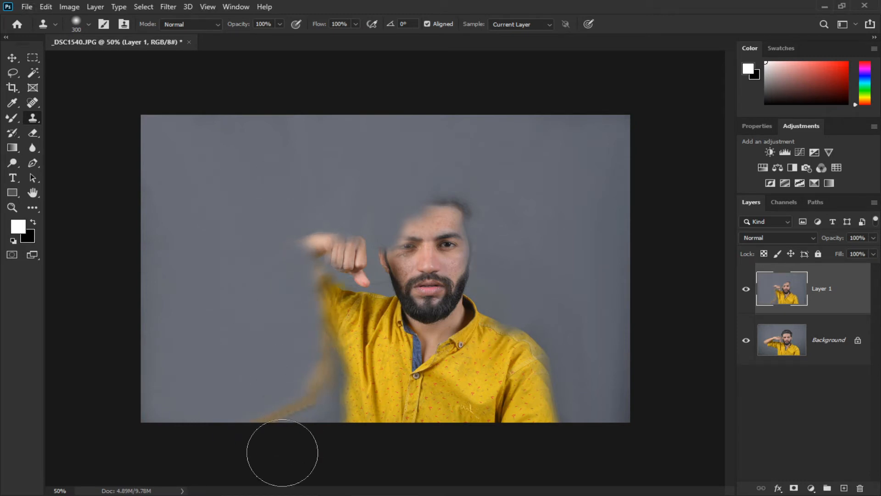
Clone backdrop over the torso, face and remaining spots so the duplicate layer shows only empty gray background.
alt+click(235, 306)
mouse_move(249, 413)
mouse_down()
mouse_move(268, 409)
mouse_move(291, 420)
mouse_move(310, 412)
mouse_up()
alt+click(303, 176)
mouse_move(327, 232)
mouse_down()
mouse_move(340, 284)
mouse_move(321, 312)
mouse_move(319, 371)
mouse_move(302, 374)
mouse_up()
alt+click(327, 211)
drag(353, 251, 334, 413)
alt+click(331, 203)
mouse_move(378, 276)
mouse_down()
mouse_move(360, 295)
mouse_move(330, 437)
mouse_up()
drag(382, 194, 392, 413)
drag(413, 162, 429, 441)
drag(439, 250, 455, 440)
mouse_move(472, 294)
mouse_down()
mouse_move(485, 415)
mouse_move(519, 441)
mouse_move(539, 434)
mouse_up()
alt+click(478, 211)
drag(478, 275, 501, 428)
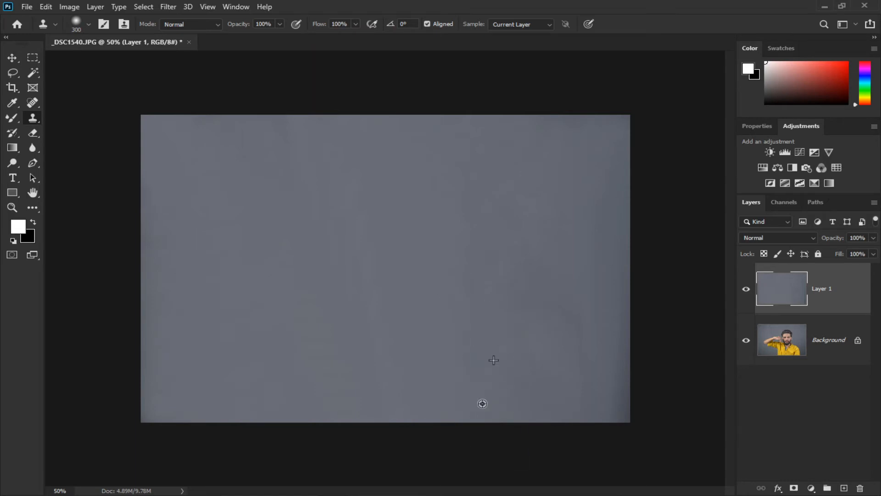
drag(288, 161, 288, 134)
alt+click(274, 186)
drag(228, 140, 231, 129)
Unlock the Background layer and move it above the cloned backdrop layer.
click(785, 345)
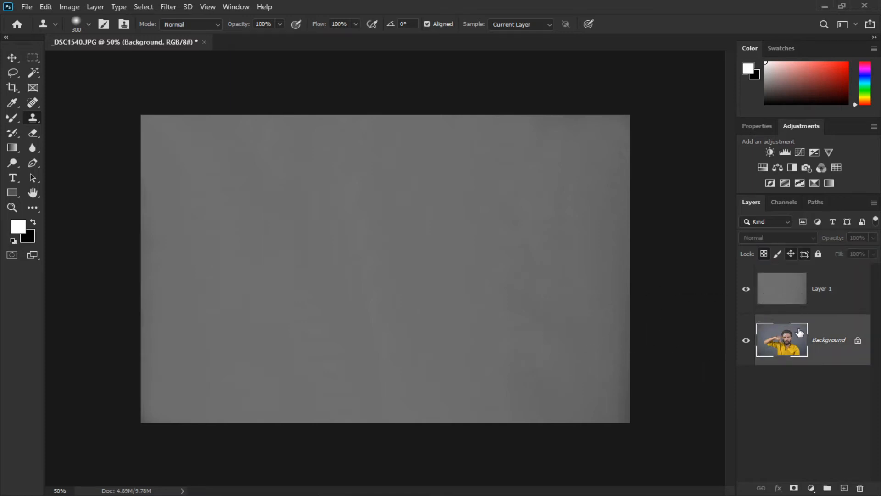
click(858, 342)
key(ctrl+bracketright)
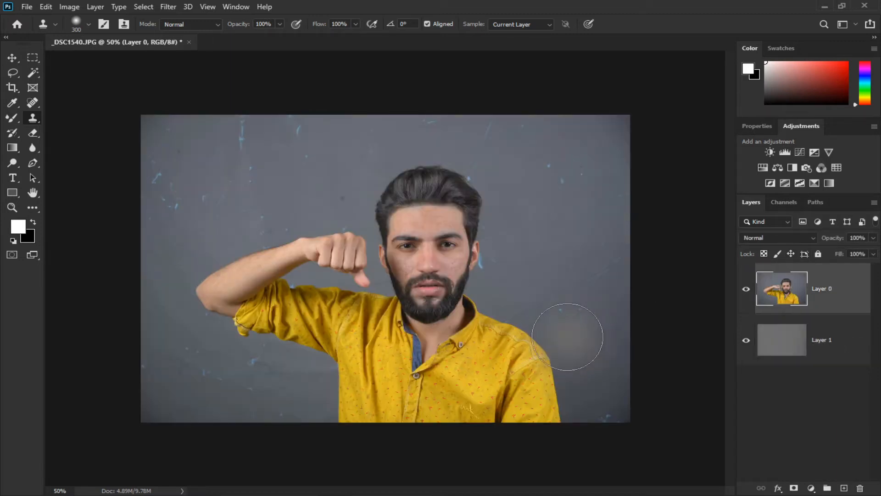
Select the man on the top layer with the Object Selection tool.
click(32, 74)
right_click(32, 74)
click(83, 72)
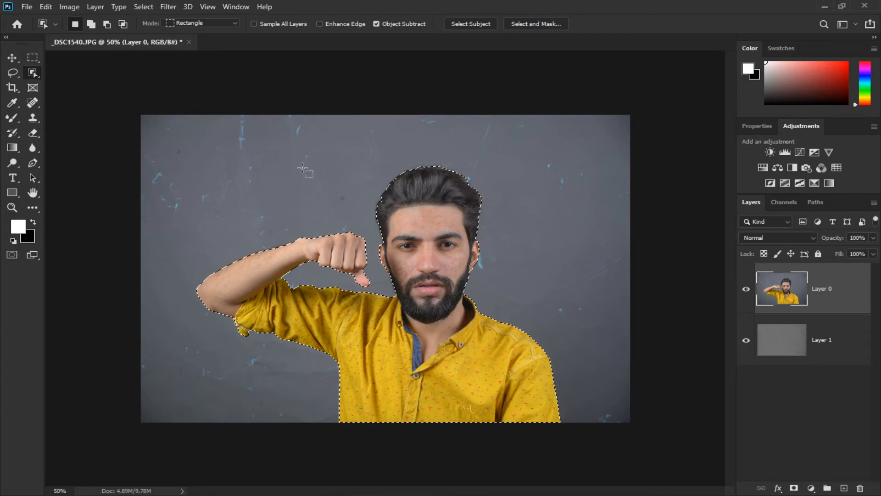
Delete the original backdrop around the man using the inverted, feathered selection, then deselect.
key(ctrl+shift+i)
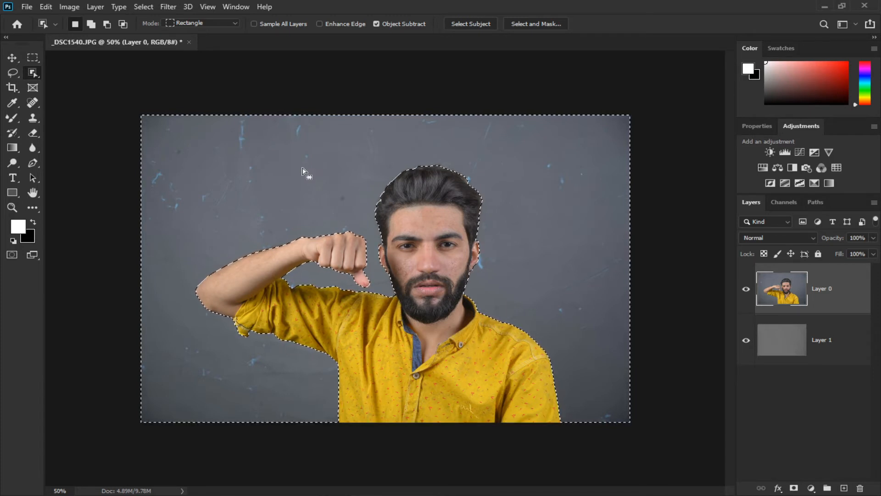
key(shift+F6)
key(Return)
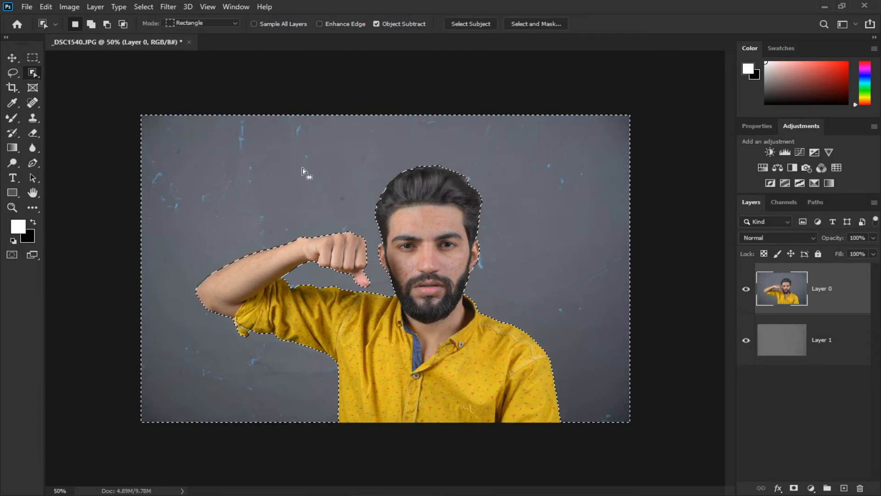
key(Delete)
key(ctrl+d)
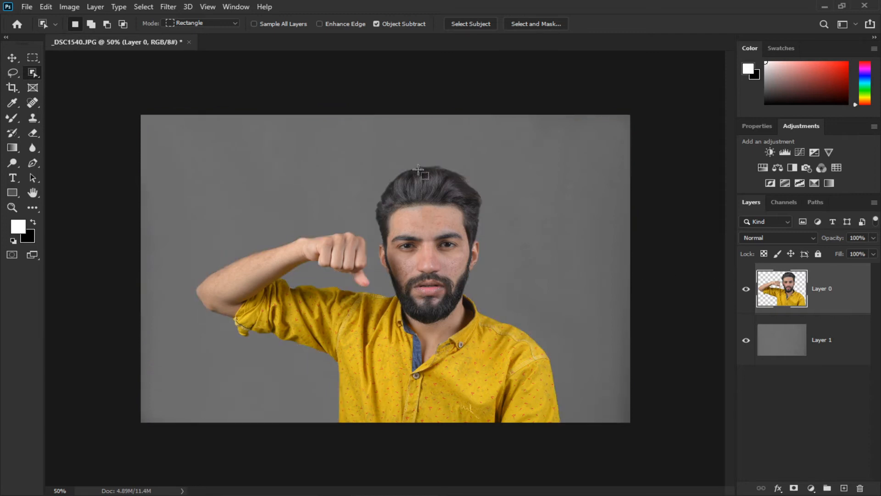
Zoom in on the face and smooth the forehead skin with the Mixer Brush Tool at size 30.
key(ctrl+plus)
key(ctrl+plus)
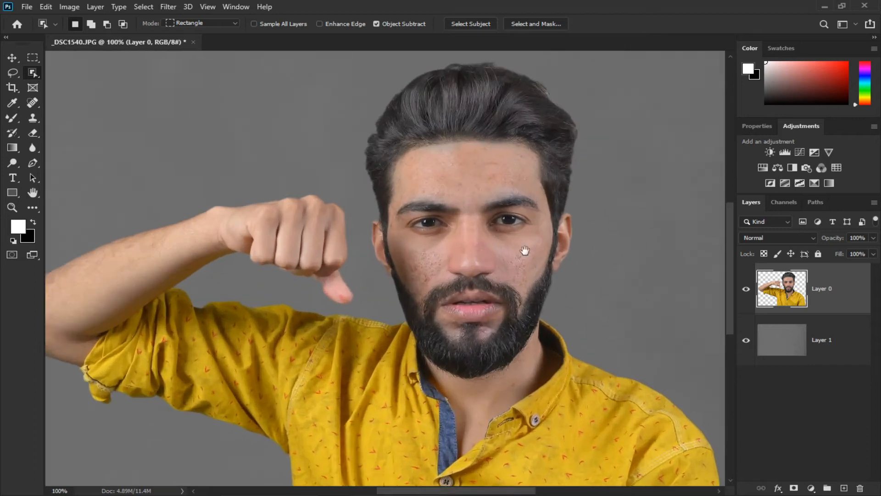
drag(522, 252, 404, 311)
click(403, 310)
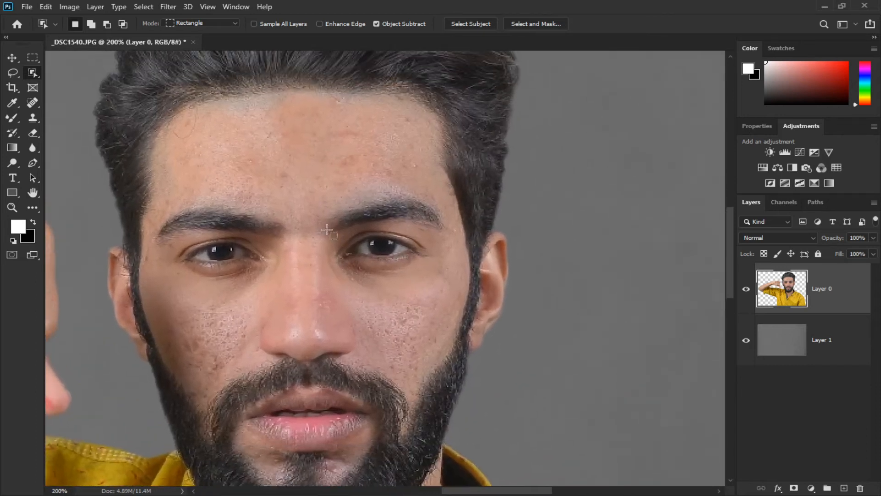
click(13, 118)
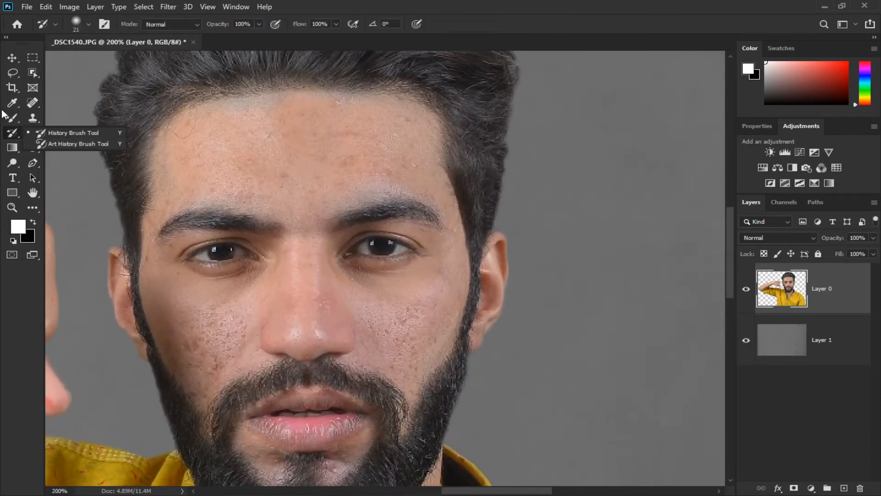
click(53, 151)
drag(95, 153, 157, 173)
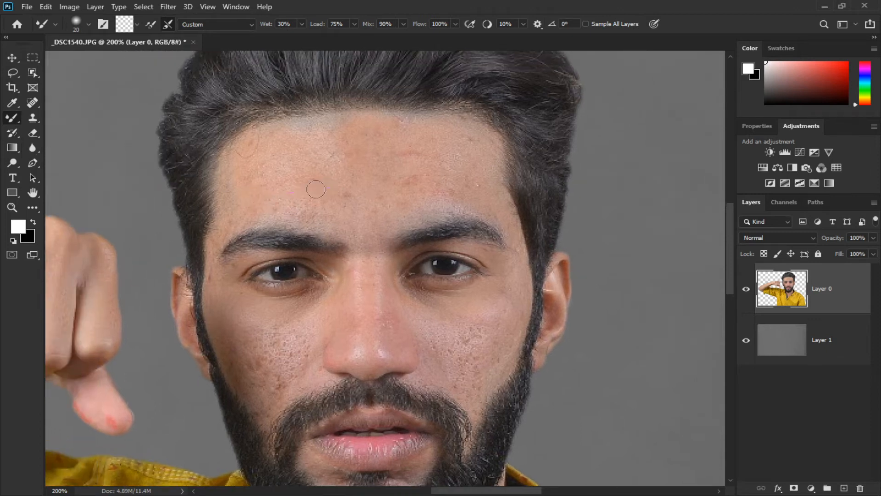
key(bracketright)
key(bracketright)
key(bracketright)
drag(253, 186, 370, 169)
mouse_move(255, 186)
mouse_down()
mouse_move(275, 151)
mouse_move(250, 161)
mouse_move(383, 137)
mouse_move(262, 141)
mouse_move(388, 131)
mouse_move(279, 132)
mouse_move(385, 119)
mouse_move(310, 126)
mouse_move(446, 123)
mouse_move(337, 137)
mouse_move(429, 145)
mouse_move(319, 156)
mouse_move(454, 157)
mouse_move(324, 173)
mouse_move(421, 174)
mouse_move(319, 192)
mouse_move(437, 193)
mouse_move(324, 202)
mouse_move(420, 204)
mouse_move(266, 204)
mouse_move(492, 187)
mouse_move(474, 153)
mouse_move(444, 186)
mouse_move(451, 164)
mouse_move(441, 192)
mouse_move(466, 173)
mouse_up()
key(space)
mouse_move(321, 127)
mouse_down()
mouse_move(276, 147)
mouse_move(259, 197)
mouse_move(312, 190)
mouse_move(391, 207)
mouse_move(397, 186)
mouse_move(332, 149)
mouse_move(476, 133)
mouse_move(456, 148)
mouse_up()
key(space)
key(space)
key(bracketleft)
mouse_move(299, 146)
mouse_down()
mouse_move(345, 83)
mouse_move(303, 97)
mouse_move(275, 135)
mouse_move(280, 123)
mouse_move(282, 153)
mouse_up()
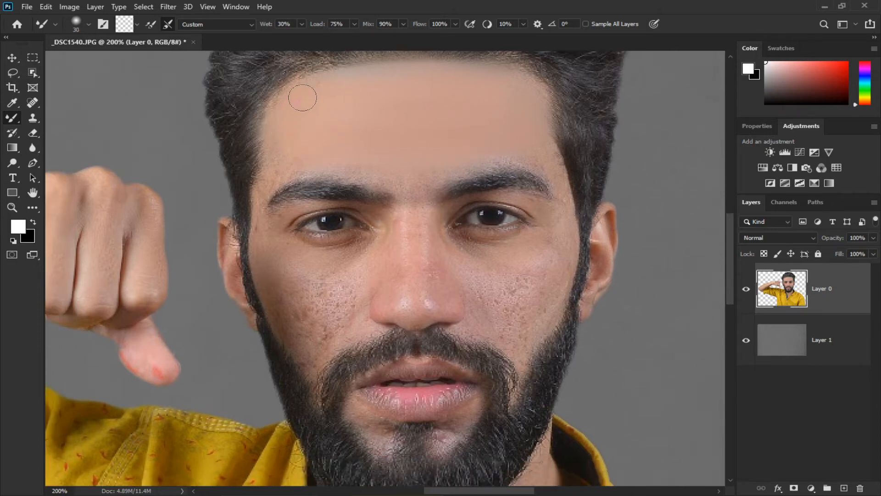
Smooth the forehead and upper cheek skin with the Mixer Brush, adjusting brush size between strokes.
key(bracketleft)
drag(259, 195, 255, 212)
key(bracketright)
key(bracketright)
mouse_move(417, 277)
mouse_down()
mouse_move(422, 212)
mouse_move(415, 309)
mouse_move(408, 195)
mouse_move(398, 272)
mouse_move(385, 246)
mouse_up()
key(bracketleft)
drag(349, 273, 387, 224)
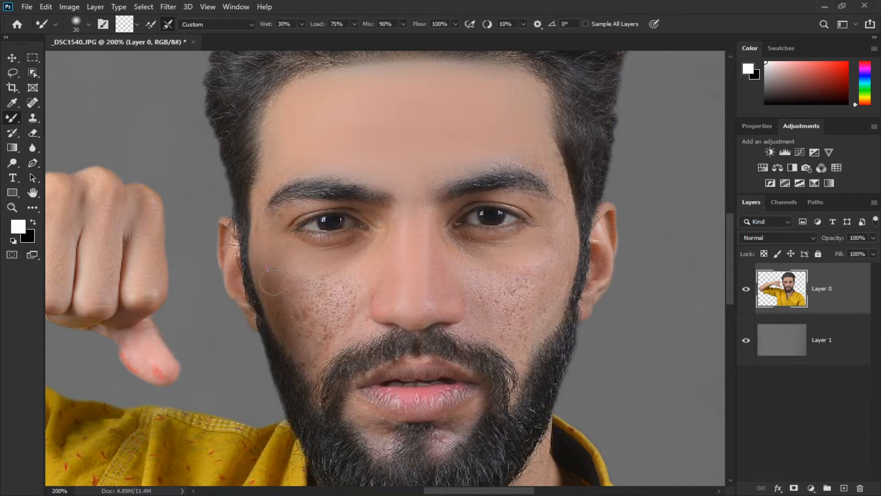
Smooth the skin on the man's left cheek with the Mixer Brush at a smaller size.
mouse_move(287, 316)
mouse_down()
mouse_move(303, 334)
mouse_move(319, 339)
mouse_move(283, 266)
mouse_move(340, 327)
mouse_move(298, 265)
mouse_move(333, 304)
mouse_move(279, 251)
mouse_move(303, 272)
mouse_move(364, 288)
mouse_move(315, 289)
mouse_move(359, 269)
mouse_up()
key(bracketleft)
mouse_move(297, 350)
mouse_down()
mouse_move(299, 320)
mouse_move(310, 354)
mouse_move(351, 298)
mouse_move(321, 340)
mouse_move(343, 303)
mouse_up()
mouse_move(299, 279)
mouse_down()
mouse_move(329, 291)
mouse_move(336, 322)
mouse_move(376, 291)
mouse_move(388, 262)
mouse_move(382, 301)
mouse_move(391, 268)
mouse_move(373, 253)
mouse_move(381, 228)
mouse_move(345, 257)
mouse_move(320, 259)
mouse_move(344, 244)
mouse_move(283, 237)
mouse_move(345, 255)
mouse_move(367, 244)
mouse_move(377, 214)
mouse_move(322, 205)
mouse_move(272, 228)
mouse_up()
key(bracketleft)
key(bracketleft)
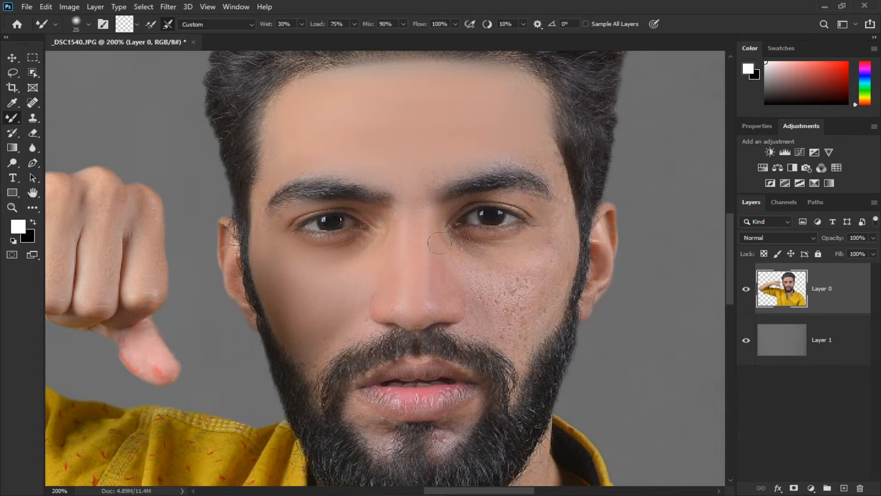
Smooth the right cheek and the skin above the right eyebrow with the Mixer Brush.
key(bracketright)
drag(461, 233, 543, 237)
mouse_move(461, 257)
mouse_down()
mouse_move(501, 293)
mouse_move(471, 274)
mouse_move(529, 272)
mouse_move(569, 228)
mouse_up()
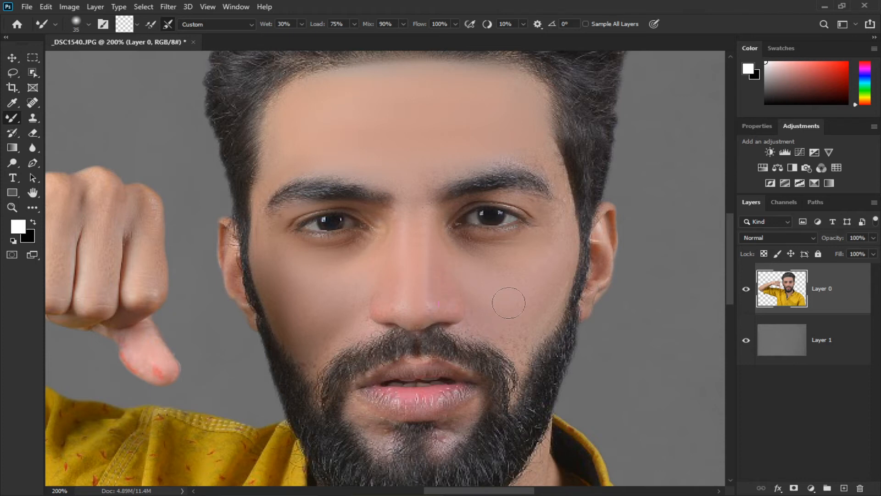
drag(466, 239, 546, 238)
key(bracketleft)
key(bracketleft)
key(bracketleft)
drag(472, 200, 539, 201)
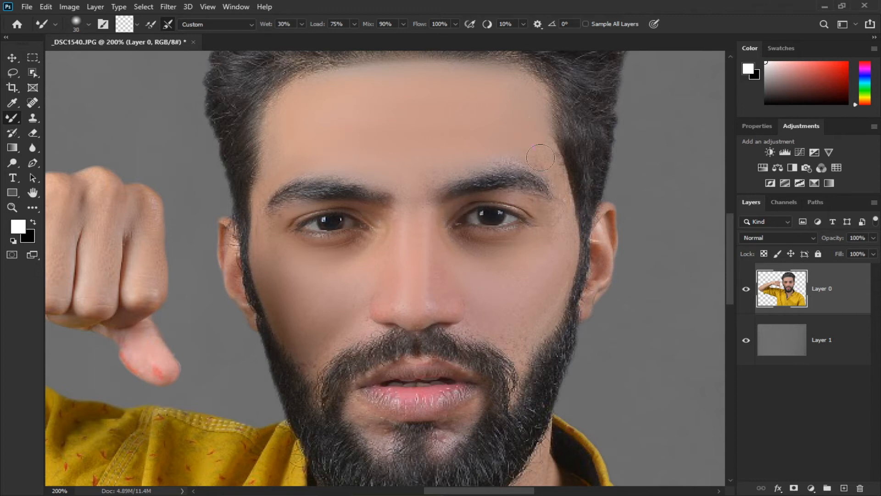
mouse_move(565, 204)
mouse_down()
mouse_move(561, 165)
mouse_move(554, 172)
mouse_up()
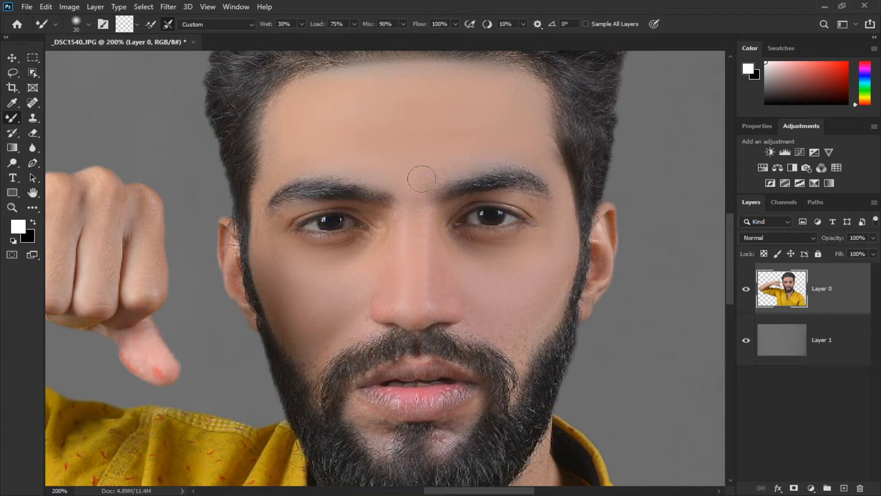
Smooth the skin between the eyebrows and beside the nose down toward the mouth.
drag(361, 177, 393, 106)
key(bracketright)
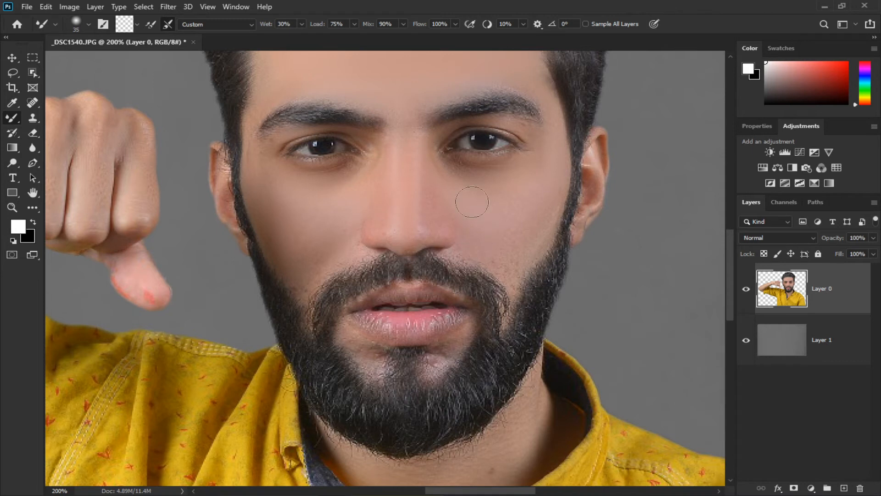
drag(541, 233, 542, 184)
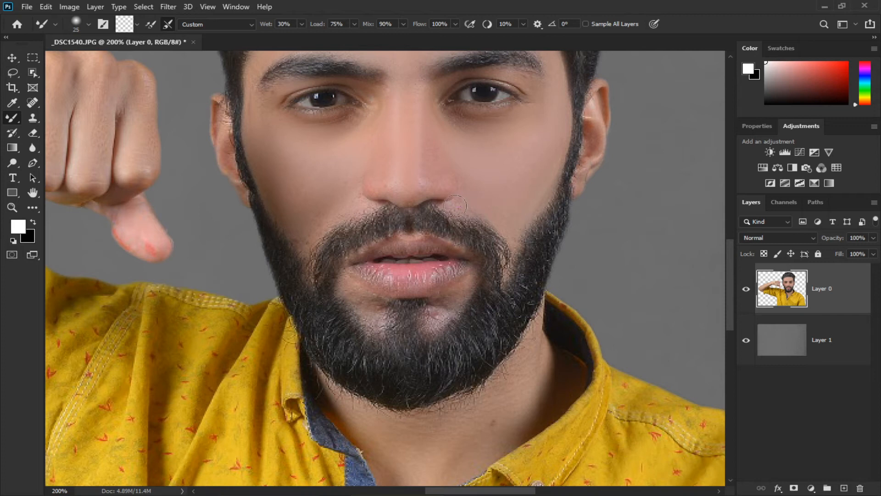
drag(497, 233, 499, 202)
drag(485, 252, 486, 240)
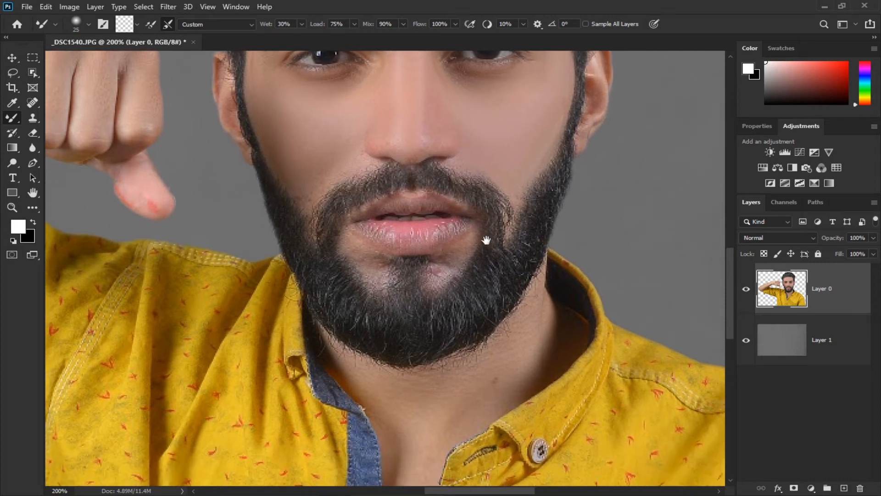
drag(367, 259, 345, 240)
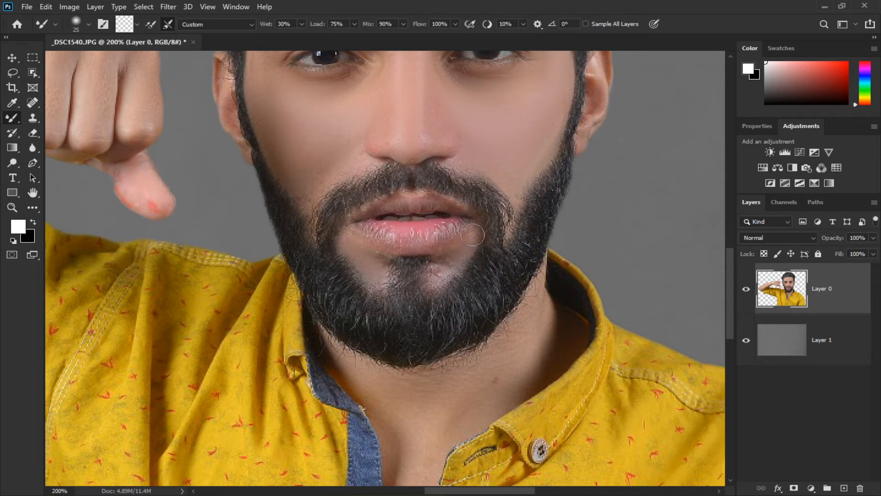
Smooth the skin of the raised thumb with the Mixer Brush at size 15.
mouse_move(452, 249)
mouse_down()
mouse_move(456, 224)
mouse_move(453, 374)
mouse_move(563, 428)
mouse_up()
key(bracketleft)
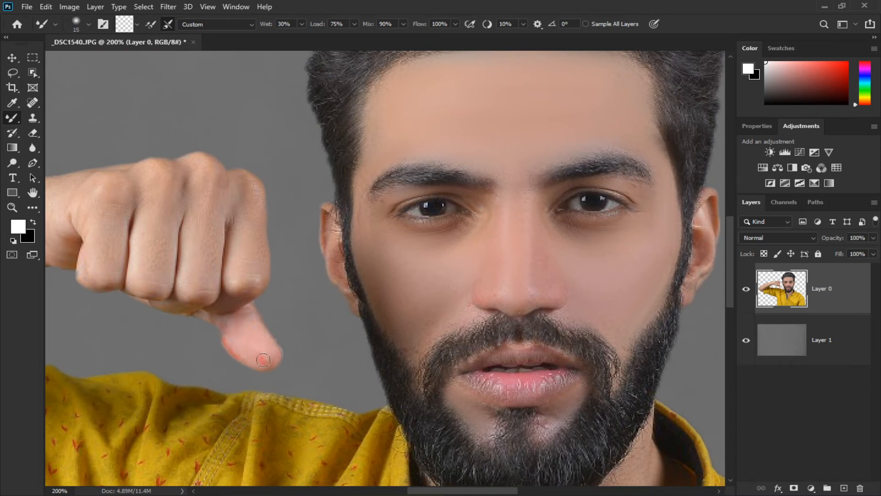
key(bracketright)
mouse_move(245, 348)
mouse_down()
mouse_move(280, 388)
mouse_move(309, 374)
mouse_move(311, 360)
mouse_up()
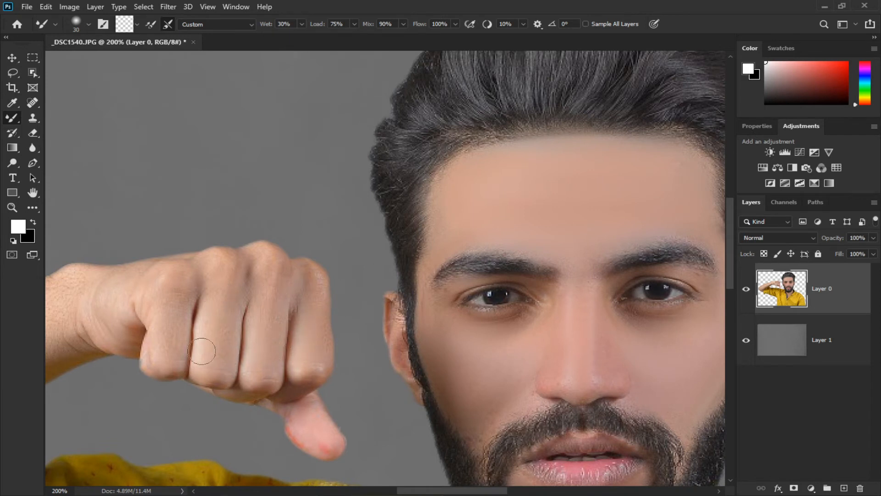
Smooth the knuckles and wrist skin with the Mixer Brush enlarged to size 40.
drag(254, 297, 385, 333)
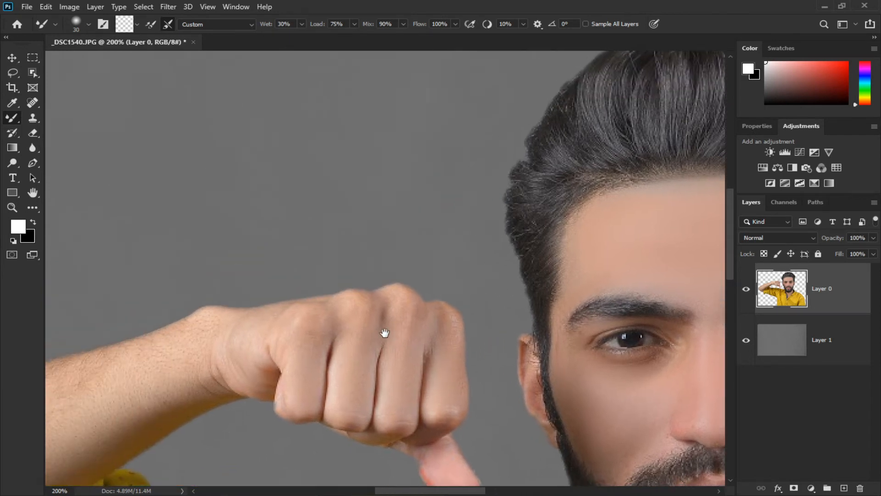
drag(227, 338, 352, 289)
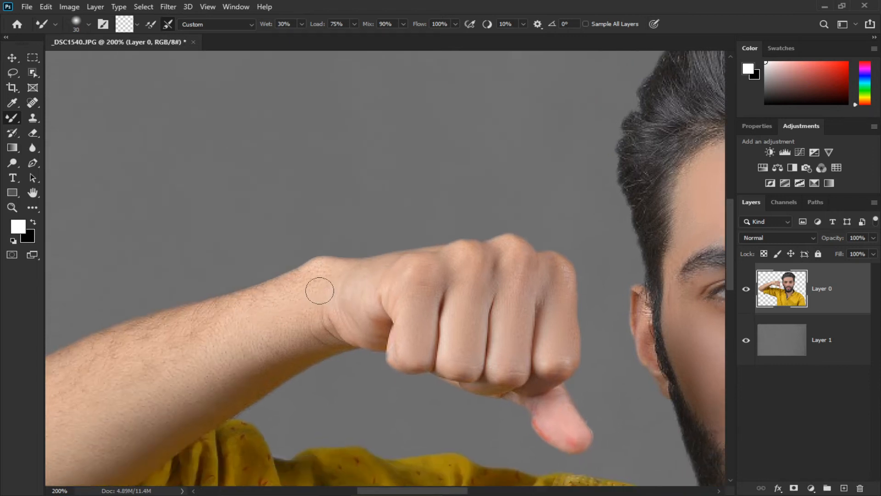
drag(300, 320, 354, 278)
key(])
key(])
mouse_move(365, 240)
mouse_down()
mouse_move(252, 284)
mouse_move(165, 336)
mouse_up()
drag(307, 268, 167, 359)
drag(329, 275, 156, 380)
drag(403, 265, 315, 266)
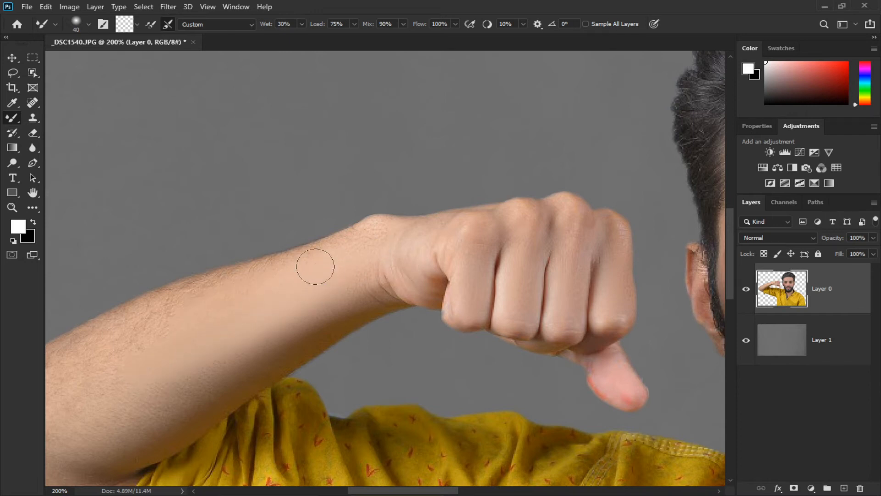
Smooth the forearm skin with long Mixer Brush strokes along the arm.
drag(360, 241, 433, 230)
drag(242, 340, 347, 292)
mouse_move(399, 221)
mouse_down()
mouse_move(222, 283)
mouse_move(183, 369)
mouse_up()
drag(418, 256, 212, 389)
drag(363, 300, 299, 324)
drag(396, 222, 294, 286)
drag(437, 263, 311, 334)
Switch to the Brush Tool, sample the lip color as foreground, and choose a soft round brush.
key(ctrl+minus)
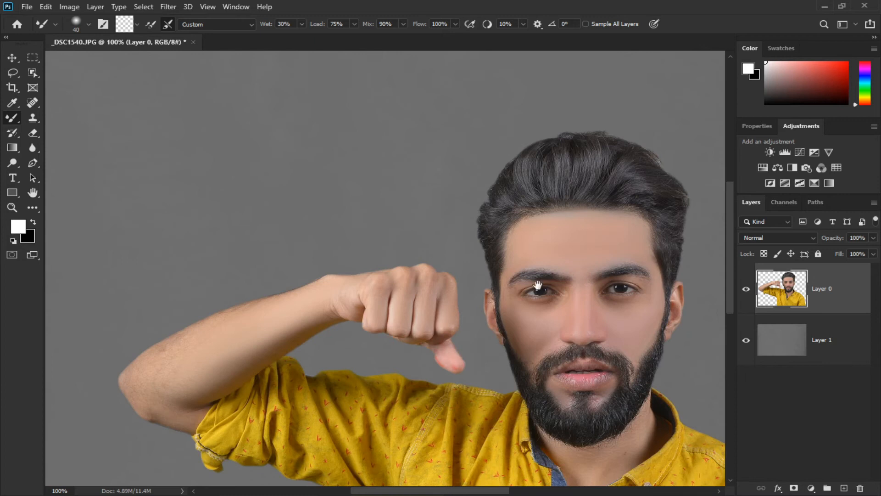
key(ctrl+minus)
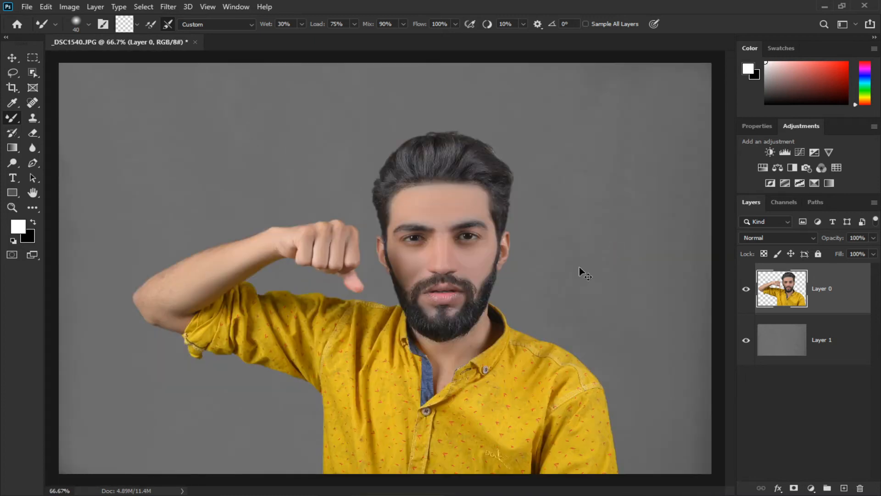
key(ctrl+plus)
key(ctrl+plus)
key(ctrl+plus)
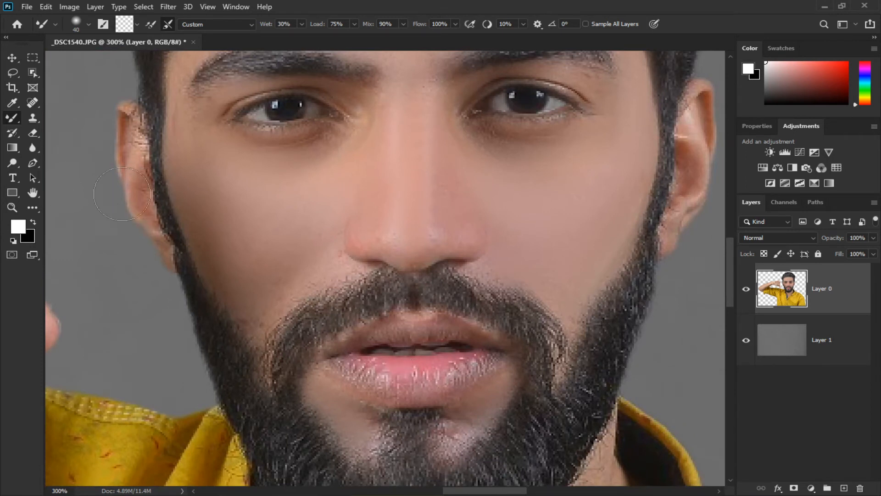
right_click(14, 120)
click(55, 116)
alt+click(404, 364)
right_click(377, 371)
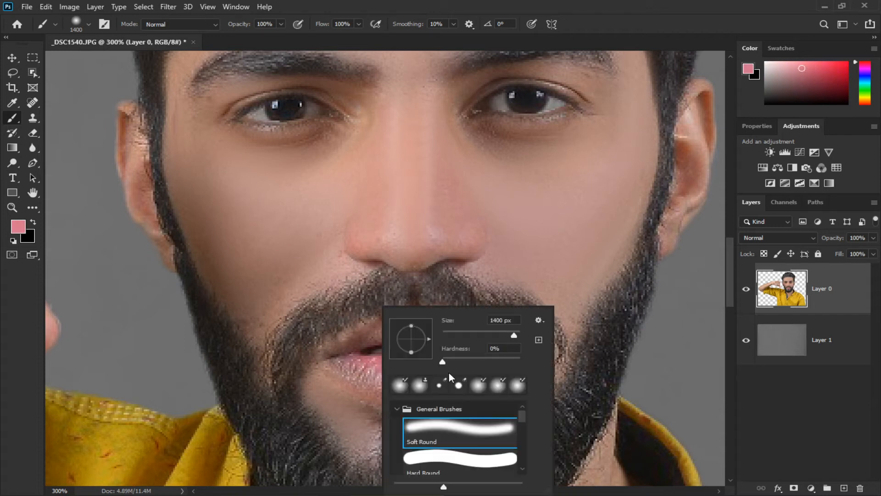
click(466, 333)
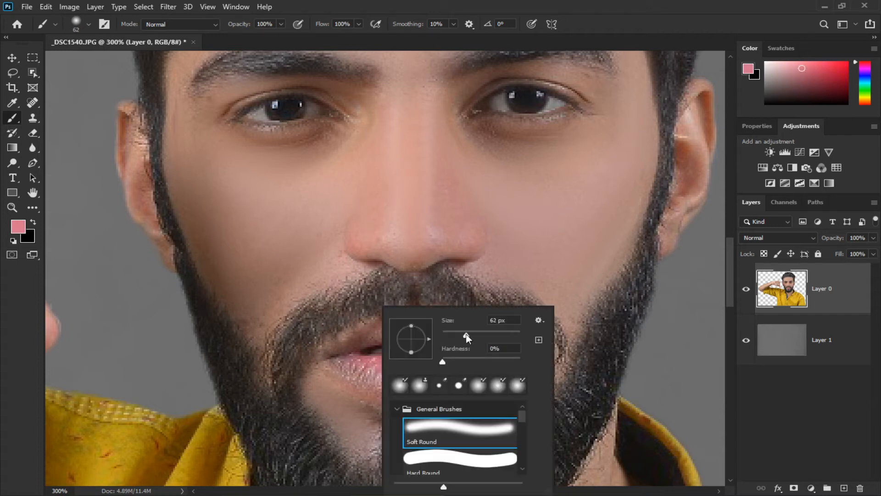
click(366, 370)
key(ctrl+z)
Paint over the lips with a small soft brush at 32% opacity and 33% flow.
key(bracketleft)
key(bracketleft)
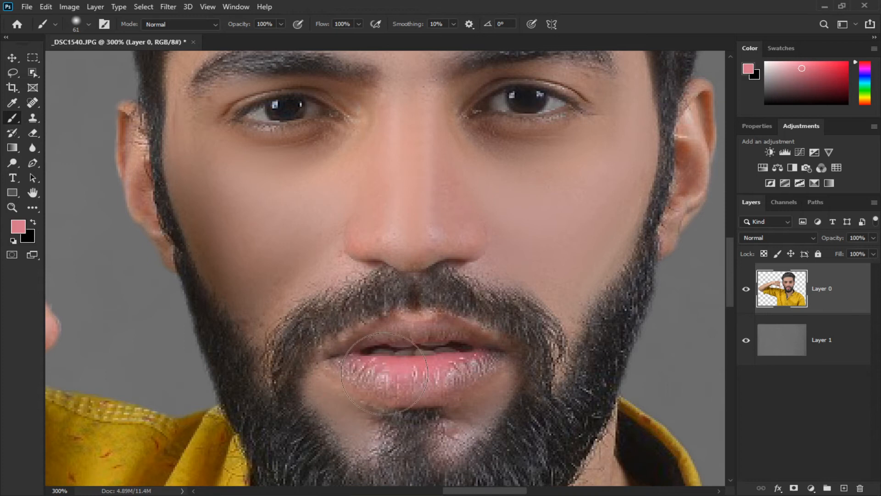
key(bracketleft)
key(bracketleft)
drag(242, 24, 200, 23)
drag(323, 27, 280, 25)
key(bracketleft)
key(bracketleft)
key(bracketleft)
alt+click(399, 367)
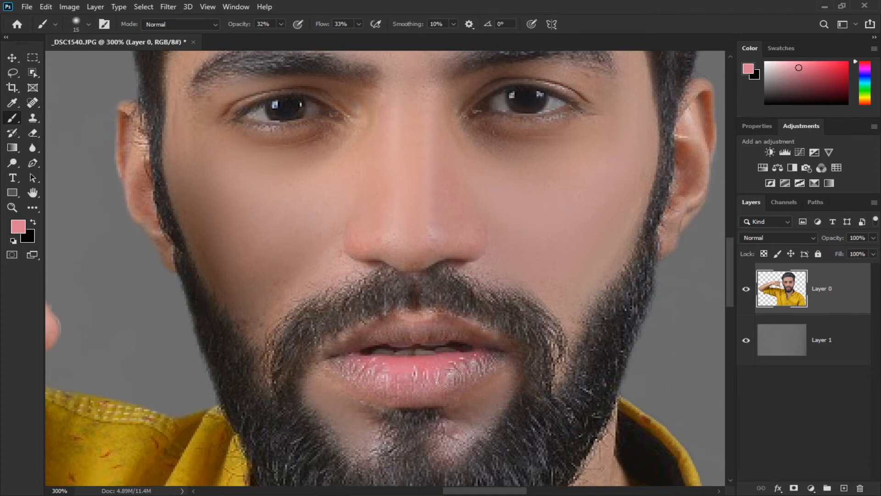
drag(476, 370, 491, 357)
mouse_move(345, 356)
mouse_down()
mouse_move(425, 333)
mouse_move(467, 334)
mouse_move(495, 356)
mouse_up()
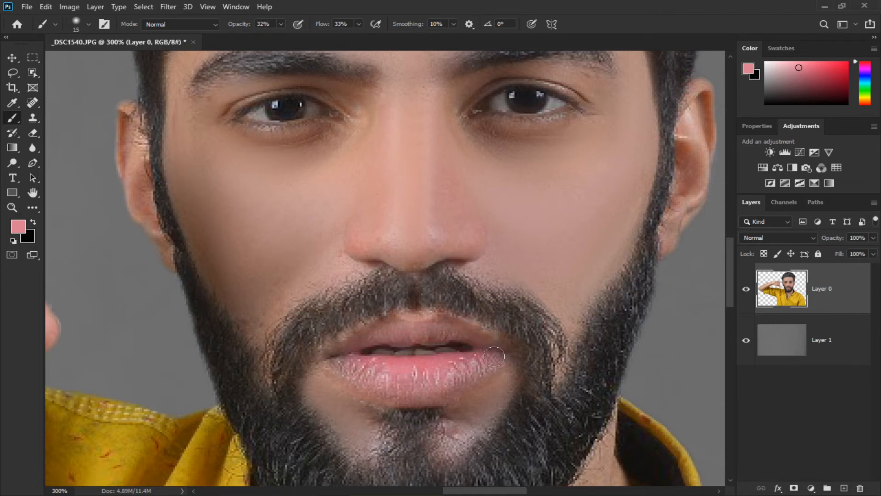
Open the Liquify filter and zoom in on the head to 100%.
key(ctrl+0)
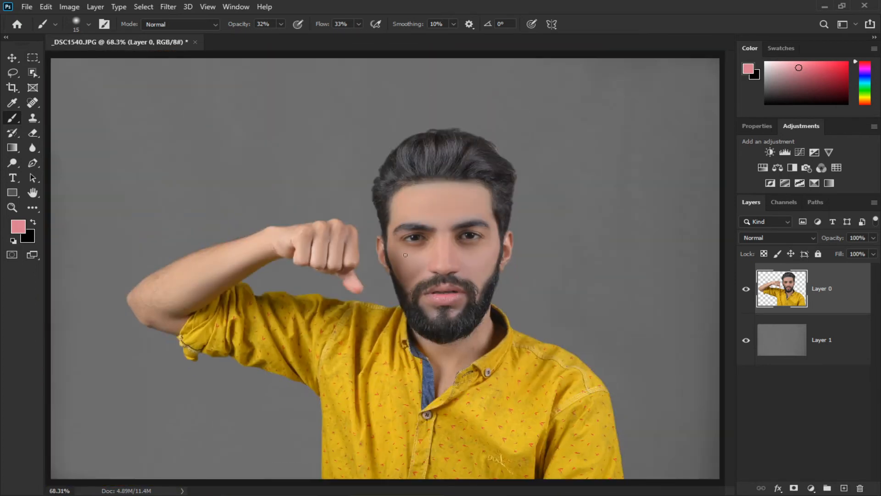
click(168, 6)
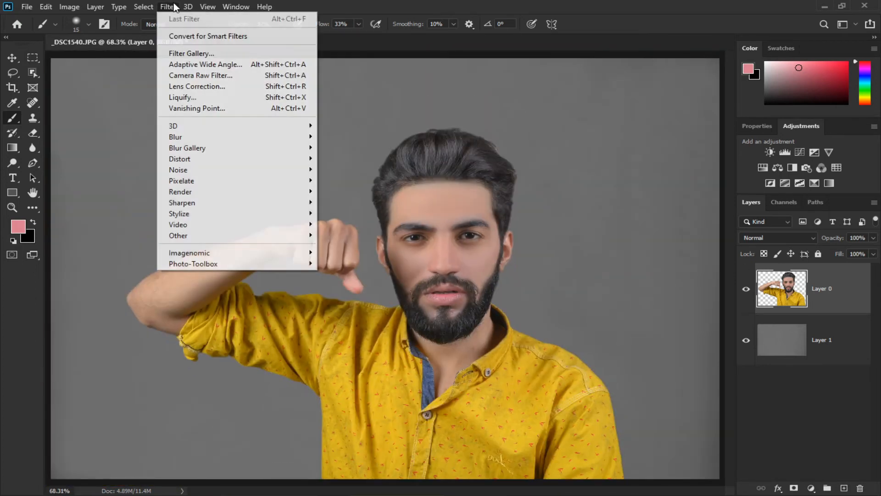
click(203, 97)
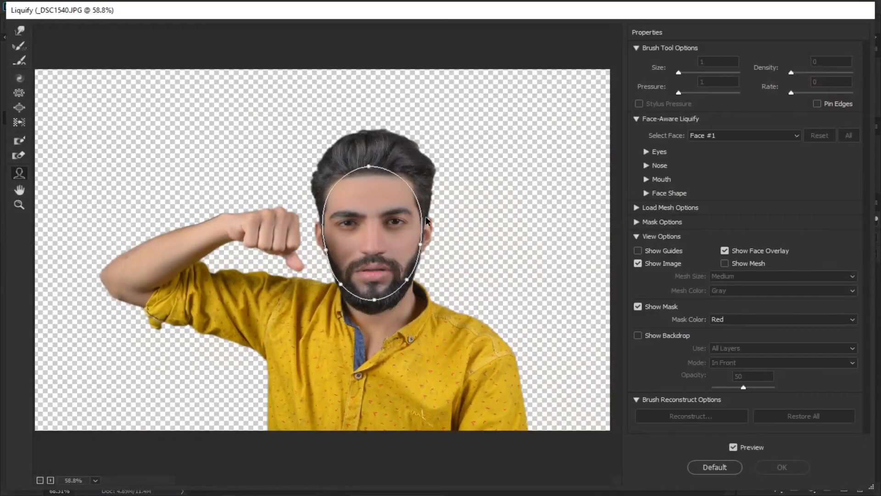
click(21, 47)
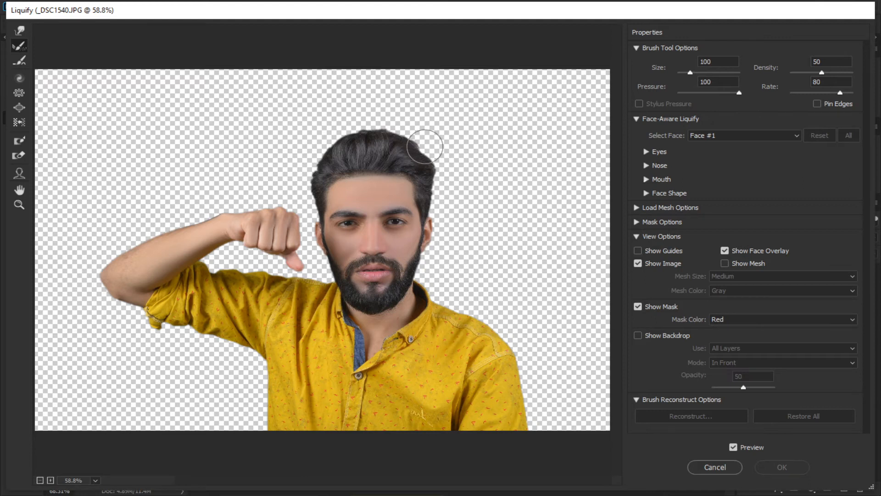
drag(427, 142, 420, 149)
key(ctrl+plus)
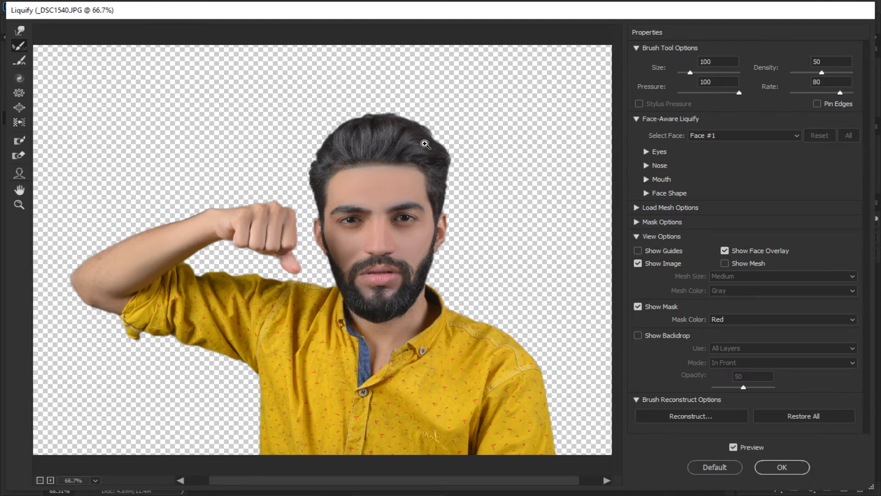
key(ctrl+plus)
click(18, 61)
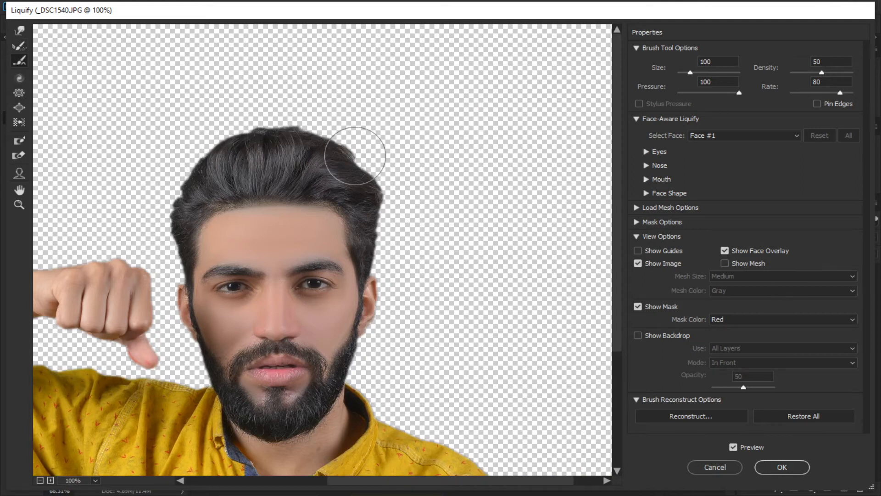
Reshape the hair outline with the Forward Warp tool at brush size 175.
click(19, 30)
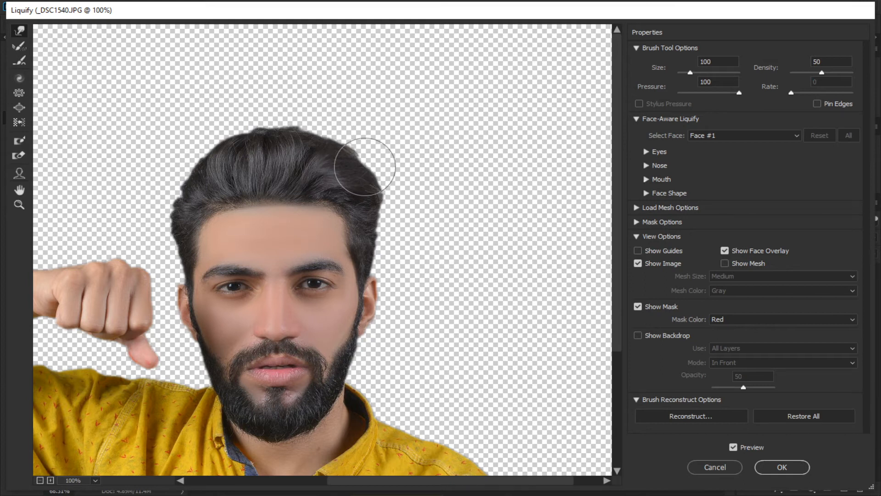
key(bracketright)
key(bracketright)
key(bracketright)
drag(301, 137, 256, 123)
drag(218, 149, 210, 139)
drag(185, 170, 176, 159)
drag(167, 194, 161, 189)
drag(387, 189, 384, 187)
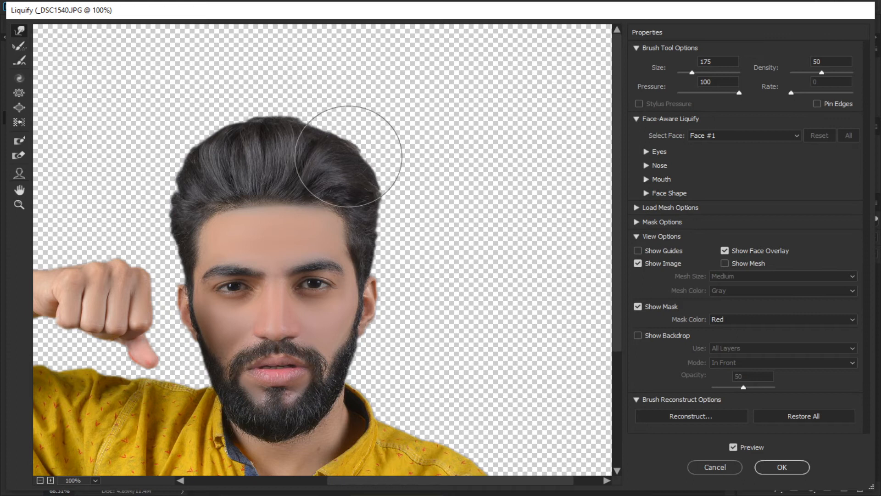
drag(321, 147, 325, 138)
drag(330, 198, 332, 130)
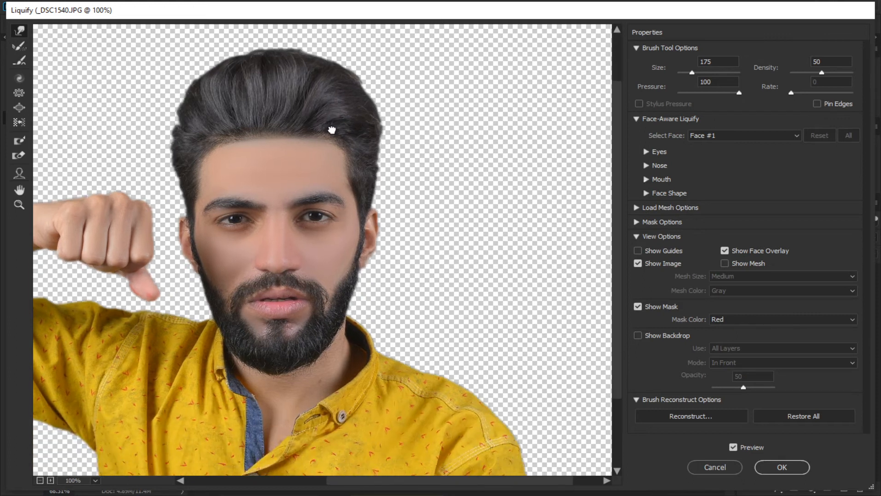
Push in the shirt's shoulder edge with a smaller Forward Warp brush and apply Liquify.
key(bracketleft)
key(bracketleft)
key(bracketleft)
drag(258, 375, 283, 378)
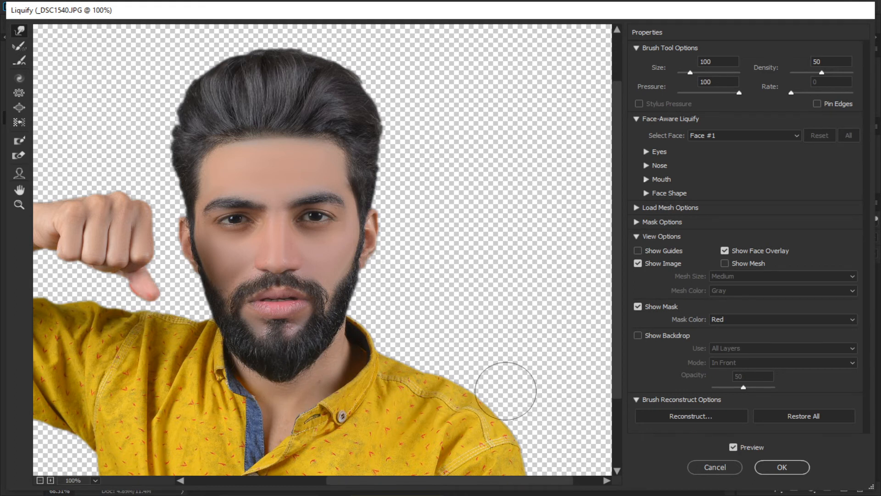
key(bracketleft)
key(bracketleft)
key(bracketleft)
key(bracketleft)
key(bracketleft)
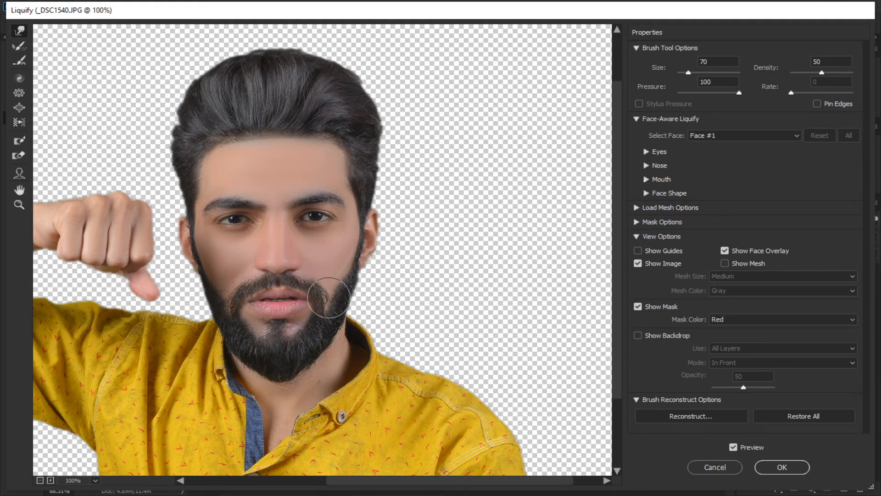
key(bracketleft)
click(793, 466)
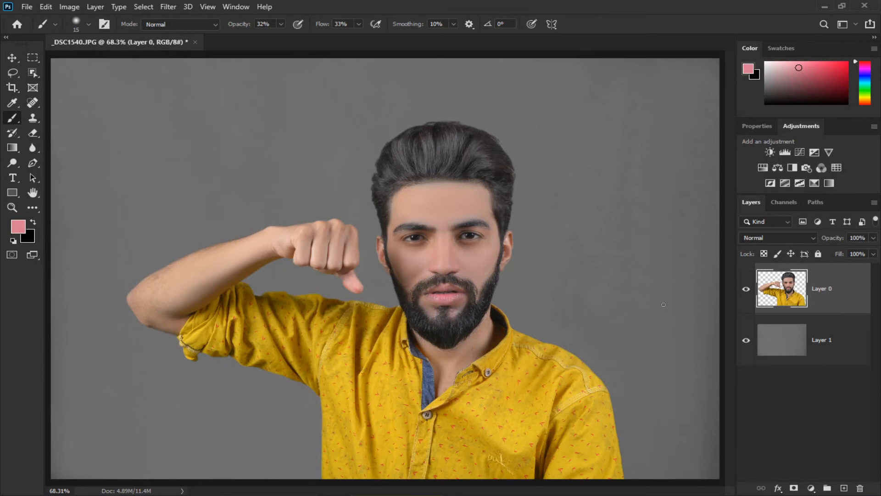
key(ctrl+minus)
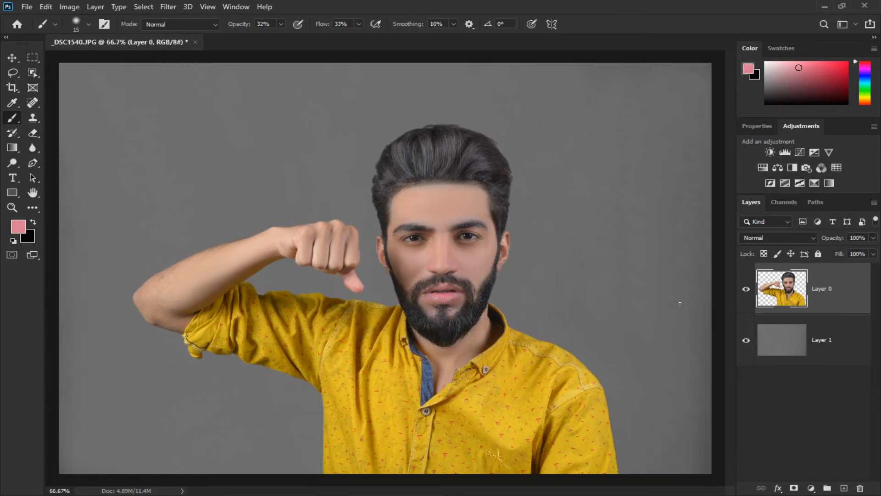
key(ctrl+j)
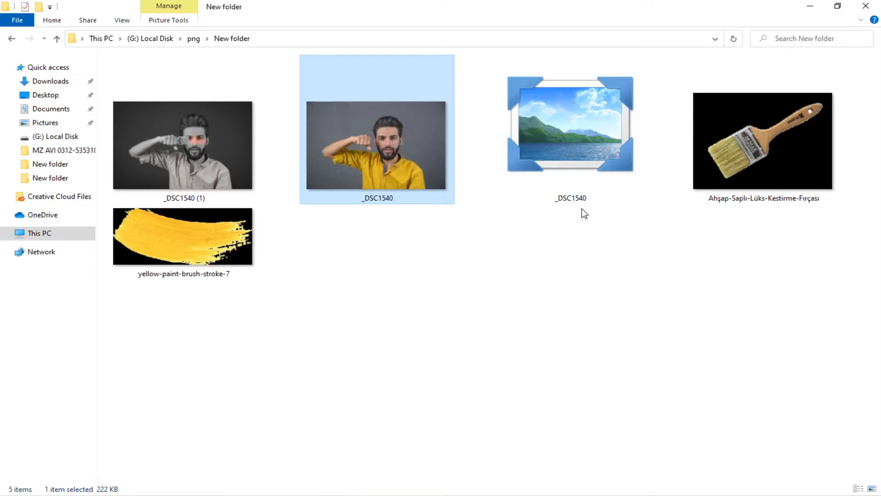
Place the wooden paintbrush image into the portrait document and move it over the raised fist.
click(708, 213)
click(758, 170)
mouse_move(734, 172)
mouse_down()
mouse_move(472, 398)
mouse_move(483, 490)
mouse_move(261, 490)
mouse_move(421, 348)
mouse_up()
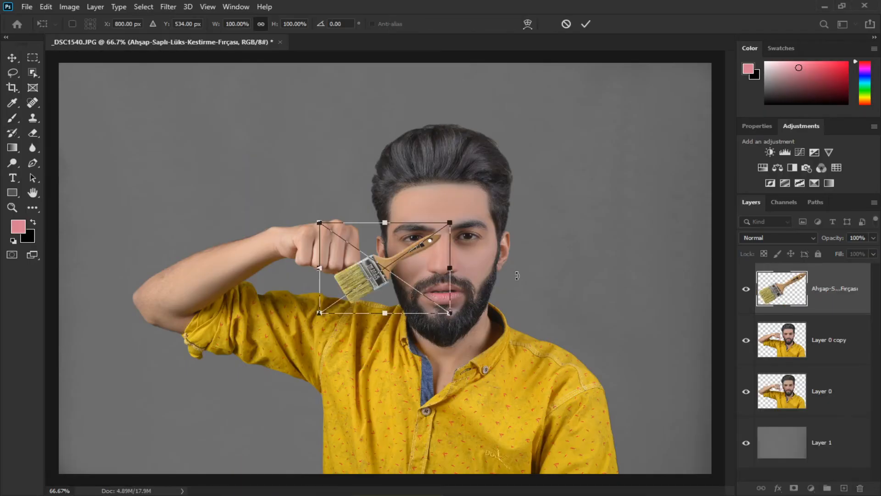
key(ctrl+plus)
key(ctrl+plus)
drag(462, 261, 420, 263)
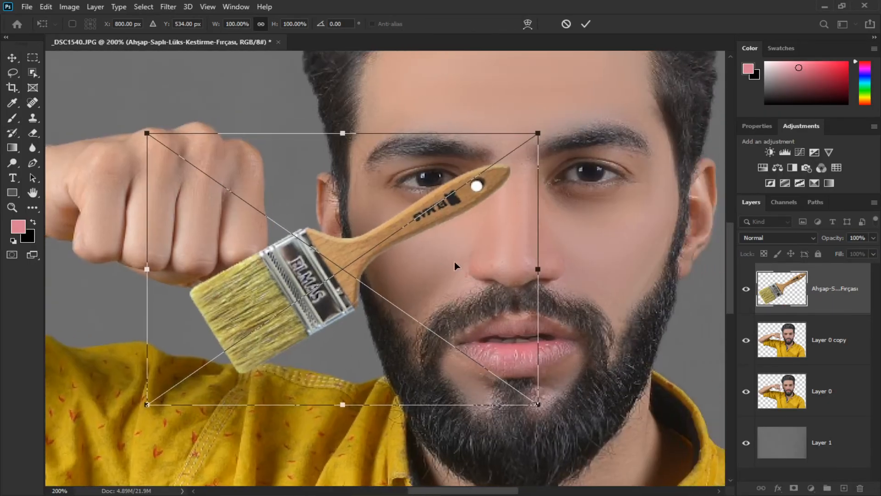
Rotate and scale the paintbrush to about 117% so it lies across the eye in the fist, then commit.
mouse_move(477, 186)
mouse_down()
mouse_move(307, 417)
mouse_move(189, 311)
mouse_move(182, 280)
mouse_move(215, 289)
mouse_up()
mouse_move(432, 294)
mouse_down()
mouse_move(396, 229)
mouse_move(361, 218)
mouse_move(430, 194)
mouse_up()
mouse_move(431, 357)
mouse_down()
mouse_move(437, 367)
mouse_move(377, 289)
mouse_up()
drag(426, 378, 432, 390)
drag(410, 335, 412, 330)
drag(435, 386, 439, 395)
drag(433, 357, 429, 354)
drag(440, 395, 454, 425)
mouse_move(433, 390)
mouse_down()
mouse_move(434, 371)
mouse_move(443, 396)
mouse_move(438, 388)
mouse_up()
drag(413, 333, 415, 348)
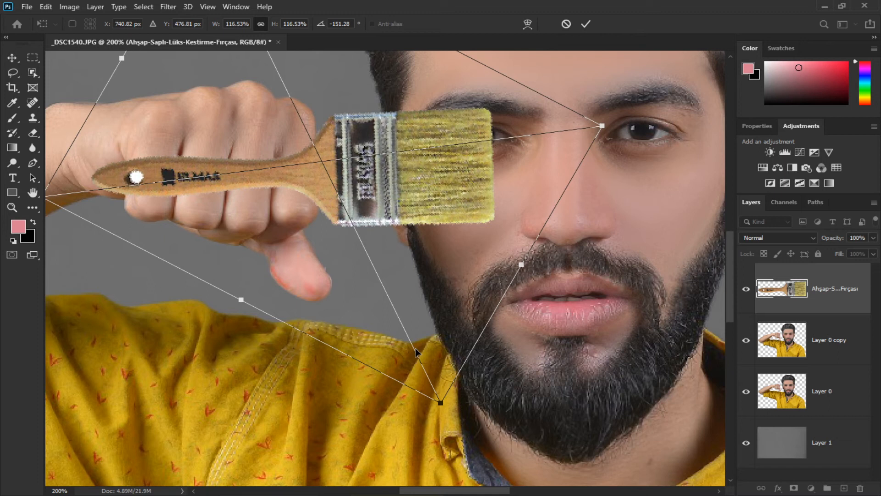
key(Return)
Rasterize the paintbrush by merging a new empty layer into it.
key(b)
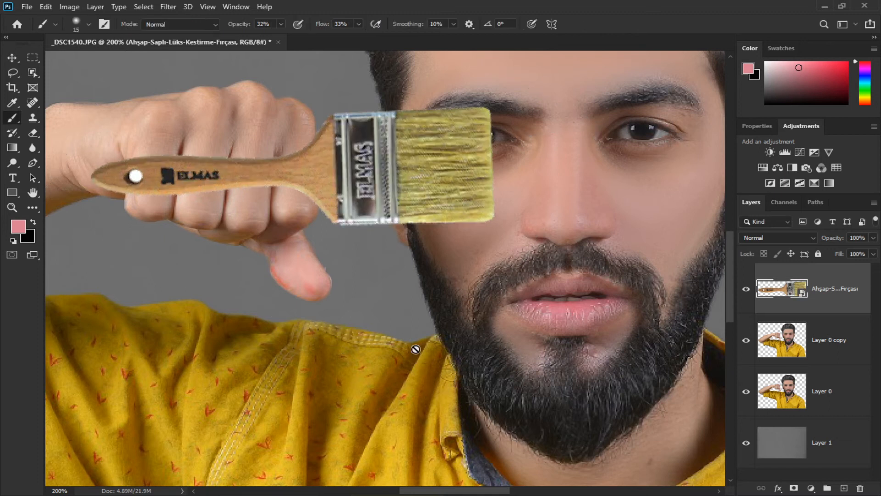
click(844, 489)
shift+click(820, 343)
key(ctrl+e)
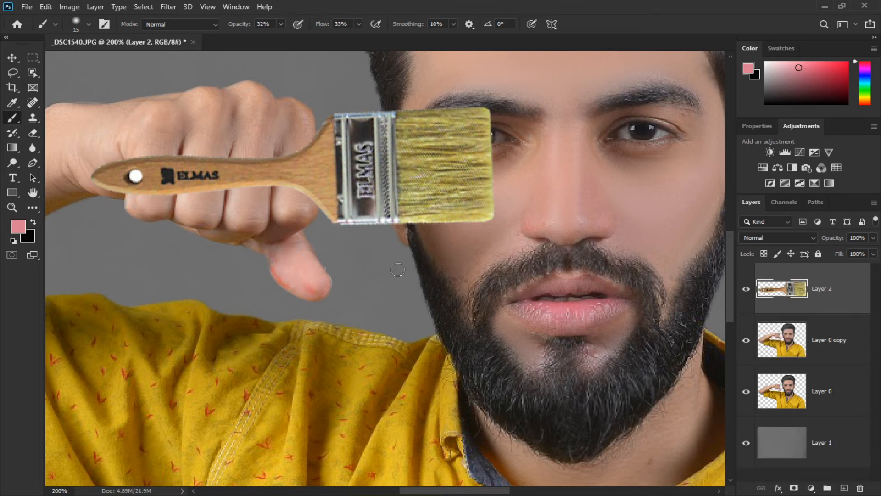
Erase the paintbrush handle where it overlaps the fingers with the Eraser at 72% opacity.
drag(296, 257, 370, 388)
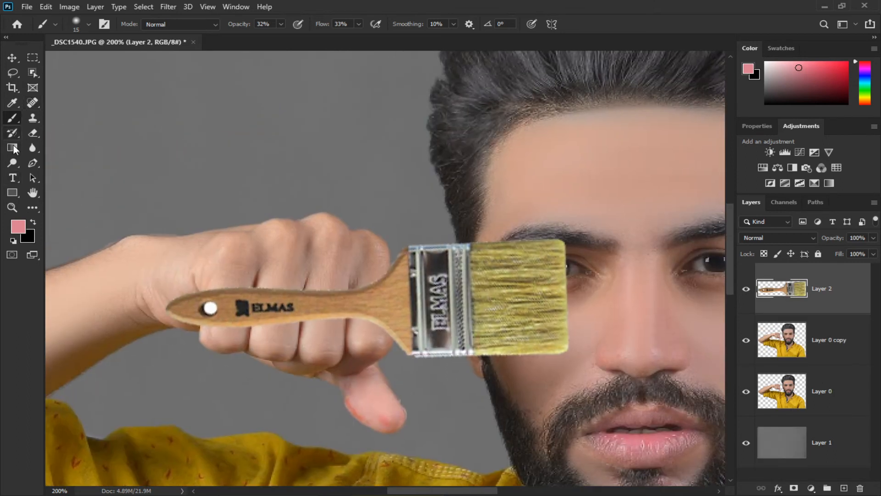
click(32, 133)
mouse_move(212, 292)
mouse_down()
mouse_move(213, 326)
mouse_move(218, 291)
mouse_move(224, 316)
mouse_move(224, 273)
mouse_move(237, 320)
mouse_move(249, 306)
mouse_move(251, 314)
mouse_move(270, 278)
mouse_move(293, 275)
mouse_move(353, 311)
mouse_move(361, 297)
mouse_move(366, 314)
mouse_move(349, 294)
mouse_up()
key(bracketright)
key(bracketright)
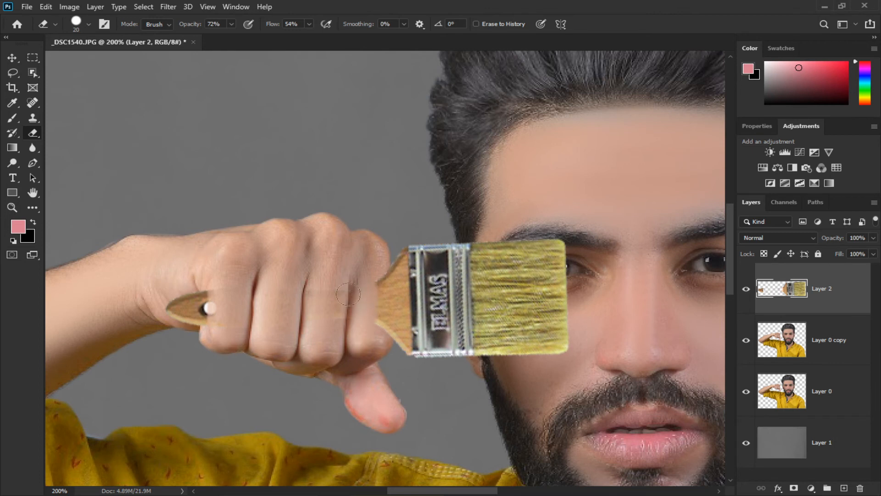
key(bracketleft)
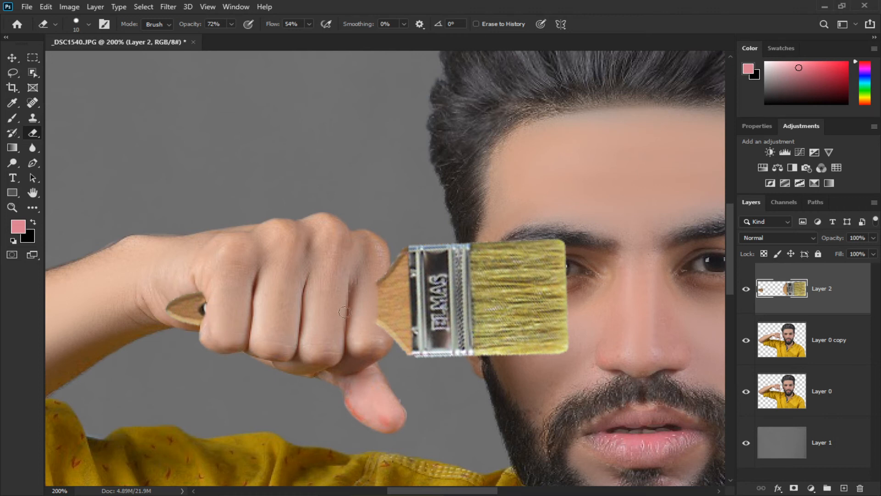
Refine the erased handle edge beside the knuckle at 300% zoom, retrying the stroke once.
scroll(370, 317, up, 1)
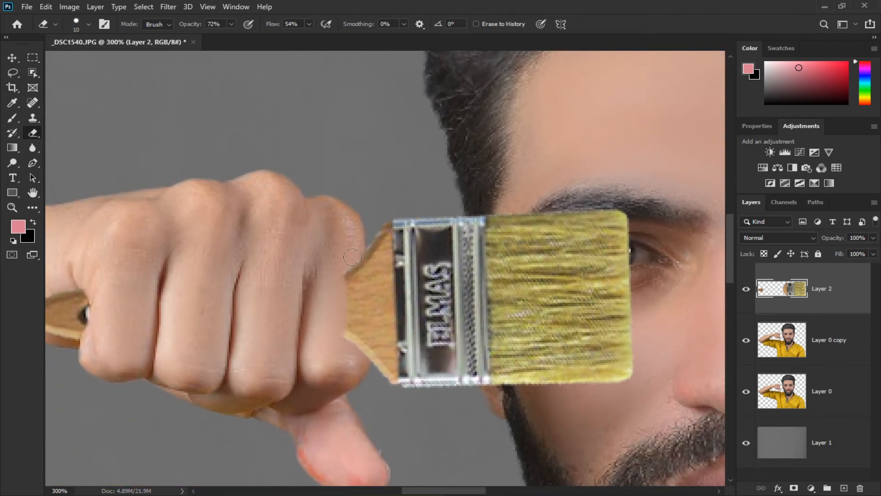
drag(353, 323, 353, 358)
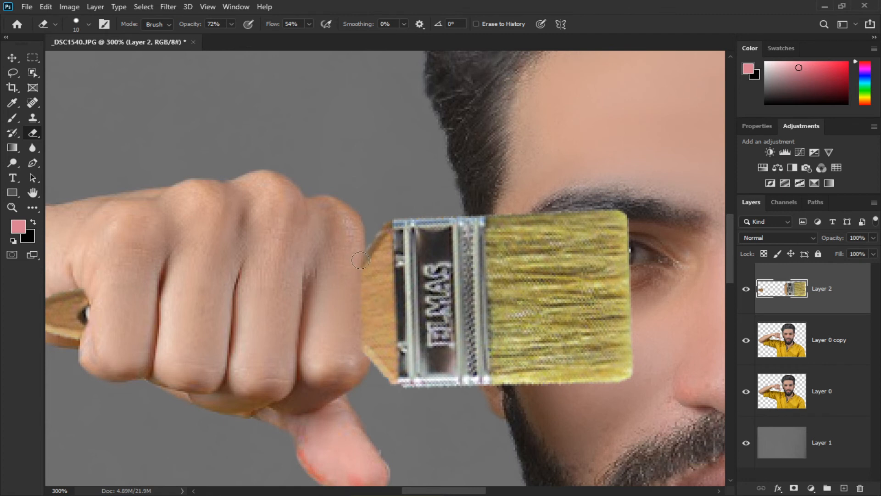
key(ctrl+z)
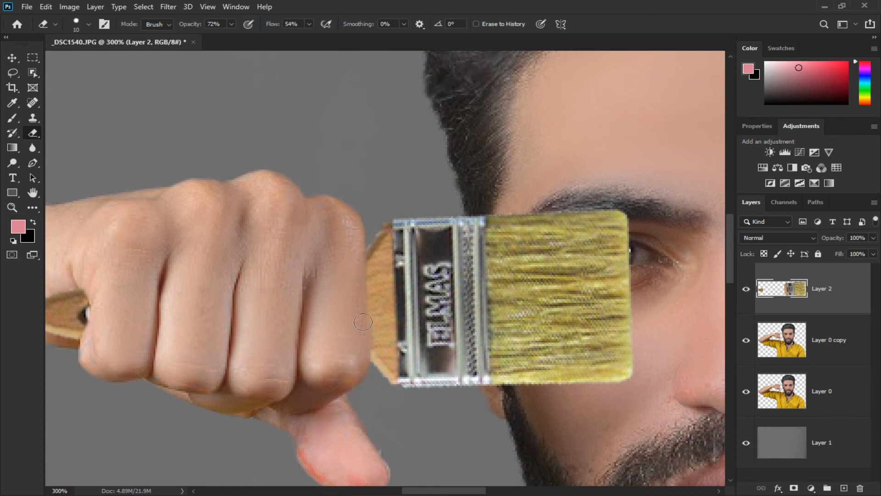
key(ctrl+z)
drag(363, 301, 363, 354)
key(ctrl+0)
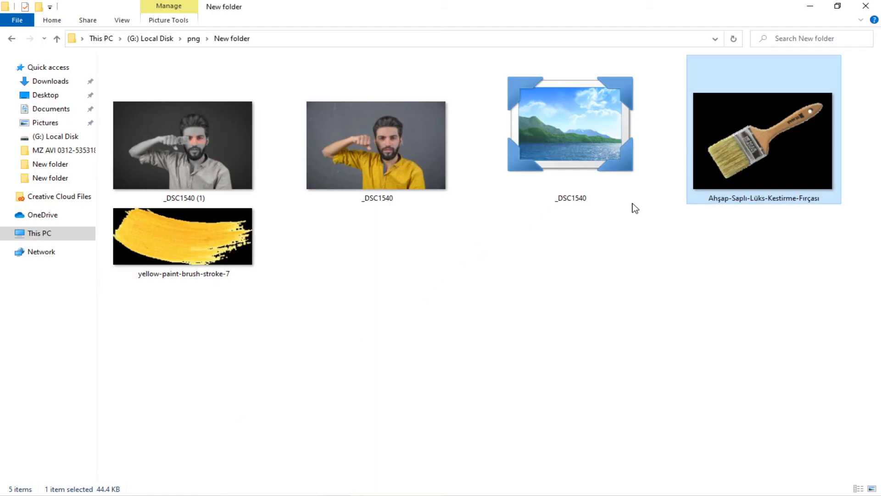
Place the yellow paint stroke image and move it beside the bristles across the eyes.
mouse_move(213, 232)
mouse_down()
mouse_move(452, 468)
mouse_move(278, 478)
mouse_up()
drag(410, 373, 411, 372)
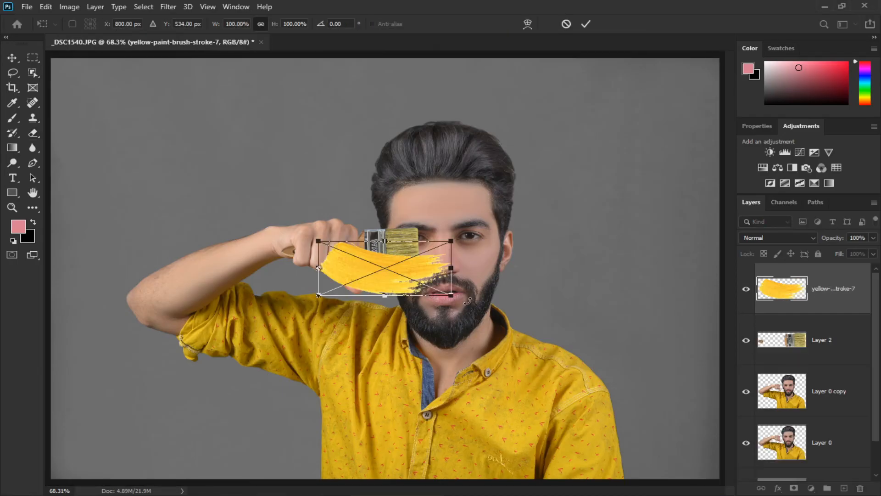
scroll(507, 275, up, 5)
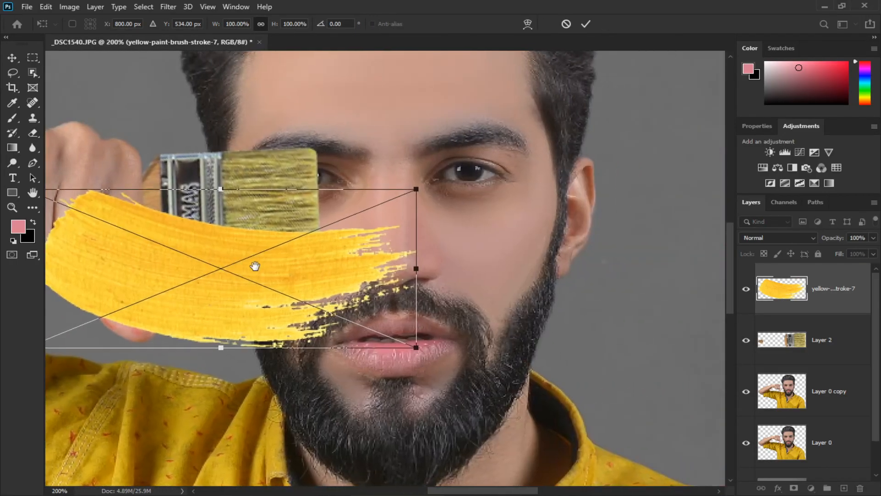
mouse_move(330, 267)
mouse_down()
mouse_move(506, 227)
mouse_move(501, 200)
mouse_move(429, 251)
mouse_move(402, 257)
mouse_up()
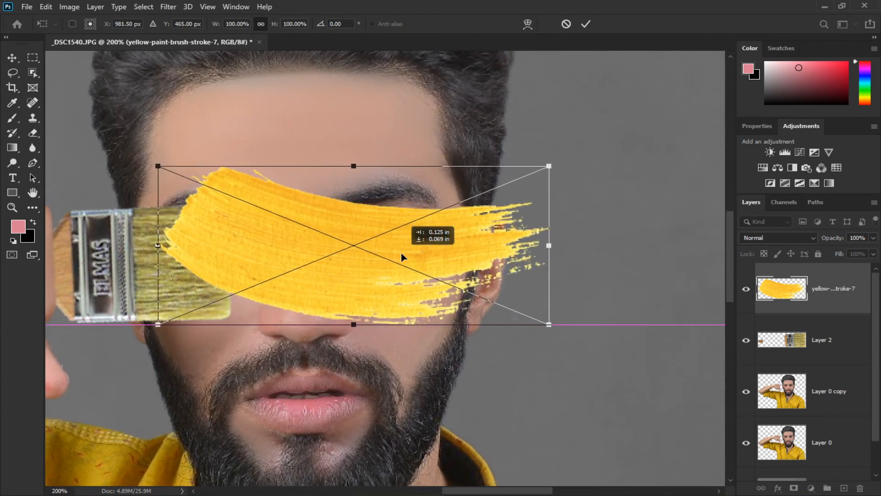
Warp the yellow stroke so its left end bends to meet the bristles, then commit.
right_click(311, 259)
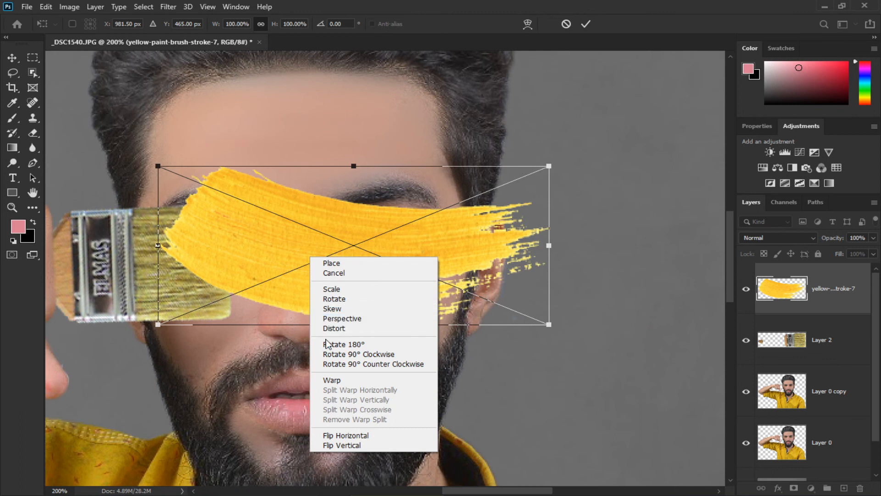
click(332, 380)
mouse_move(186, 266)
mouse_down()
mouse_move(195, 299)
mouse_move(196, 291)
mouse_up()
mouse_move(373, 221)
mouse_down()
mouse_move(378, 198)
mouse_move(370, 202)
mouse_up()
drag(225, 173, 205, 187)
drag(179, 281, 181, 302)
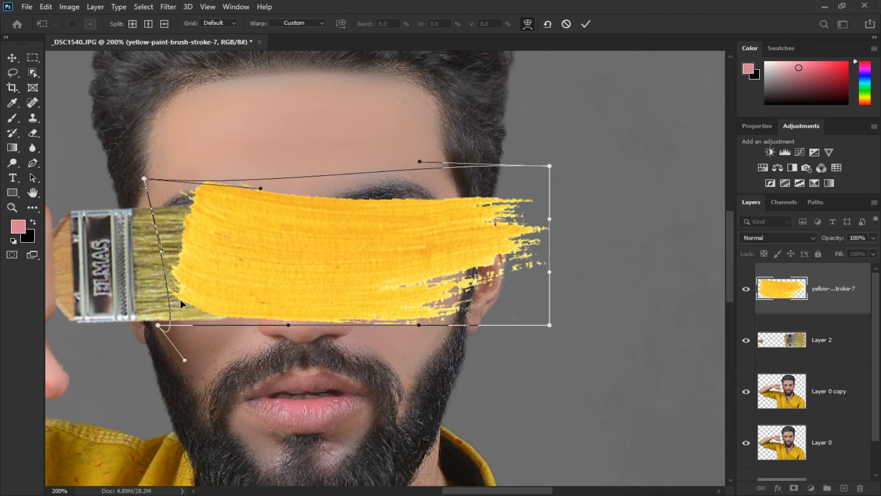
key(Return)
Rasterize the yellow stroke by merging a new layer into it and move it below the paintbrush layer.
key(e)
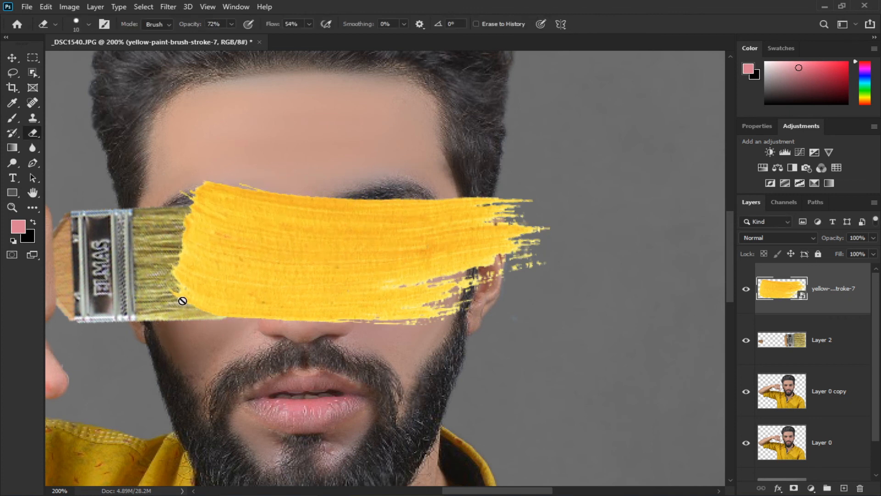
click(845, 488)
ctrl+click(822, 340)
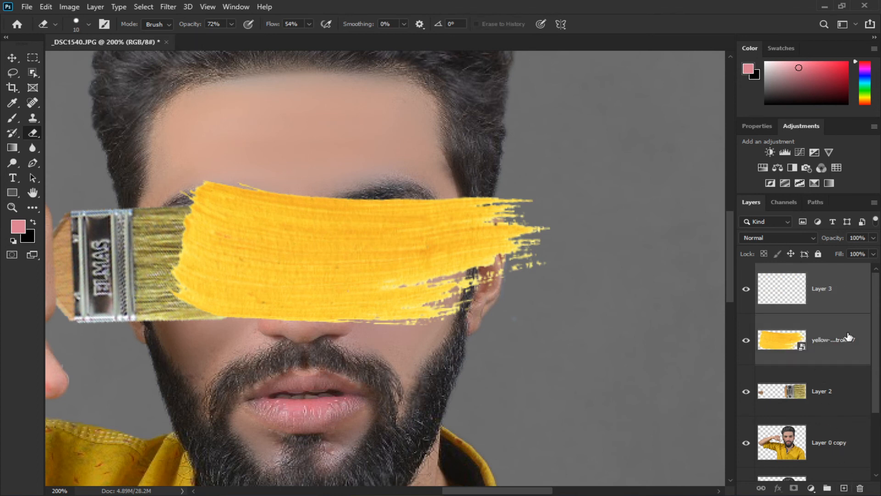
key(ctrl+e)
key(ctrl+bracketleft)
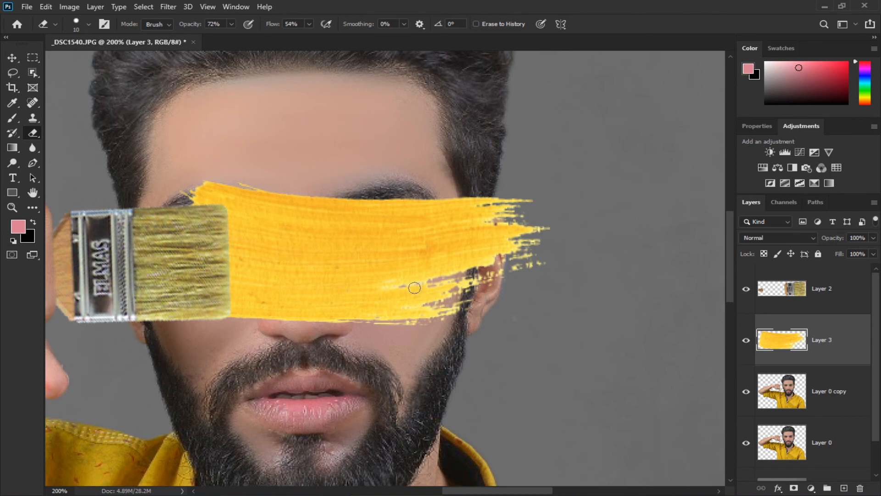
Move and scale the yellow stroke so it sits tight against the bristles.
key(v)
drag(360, 285, 370, 284)
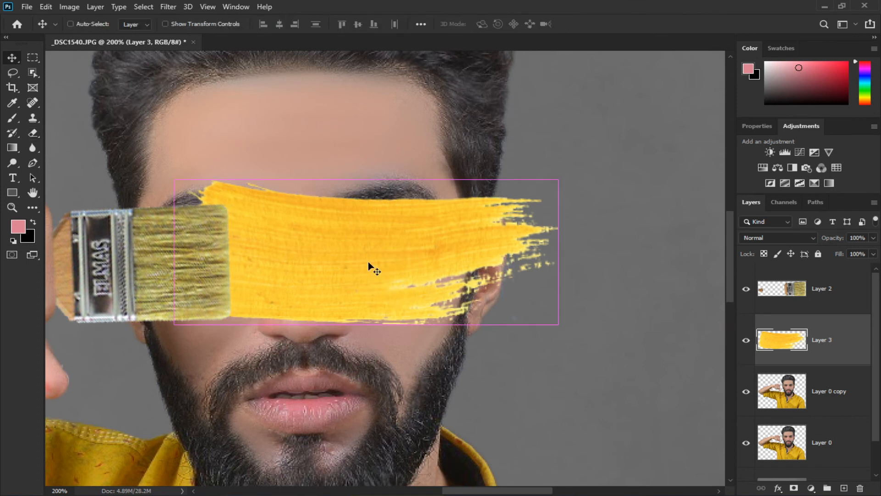
key(ctrl+t)
drag(361, 182, 365, 191)
key(Return)
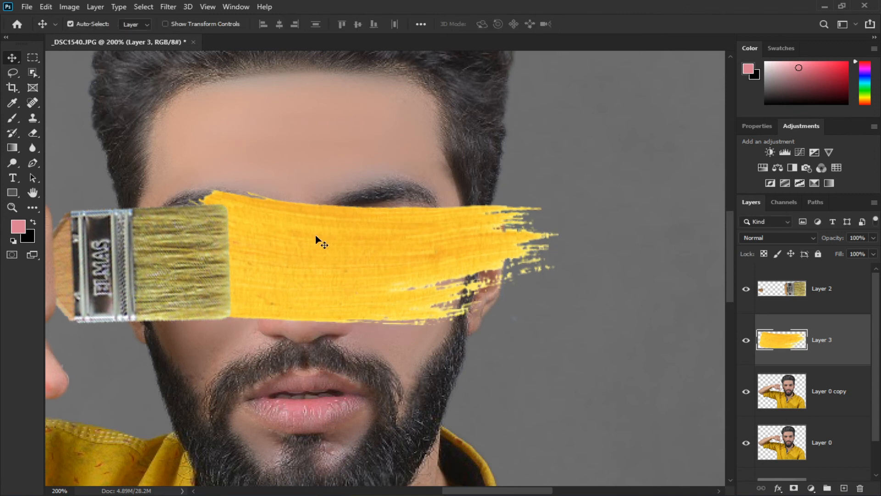
mouse_move(295, 258)
mouse_down()
mouse_move(338, 265)
mouse_move(329, 267)
mouse_up()
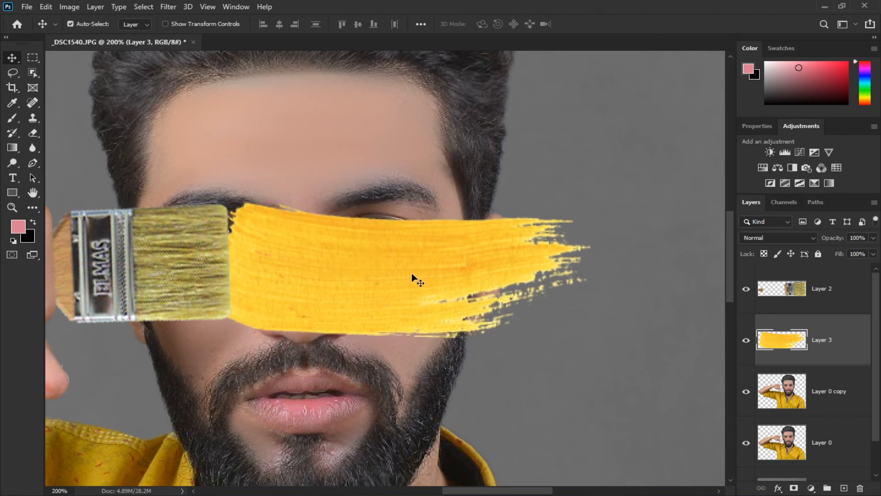
Reshape the yellow stroke's top and bottom edges with another transform and commit.
key(ctrl+t)
right_click(388, 265)
click(408, 344)
drag(372, 230, 374, 219)
drag(391, 339, 393, 334)
key(Return)
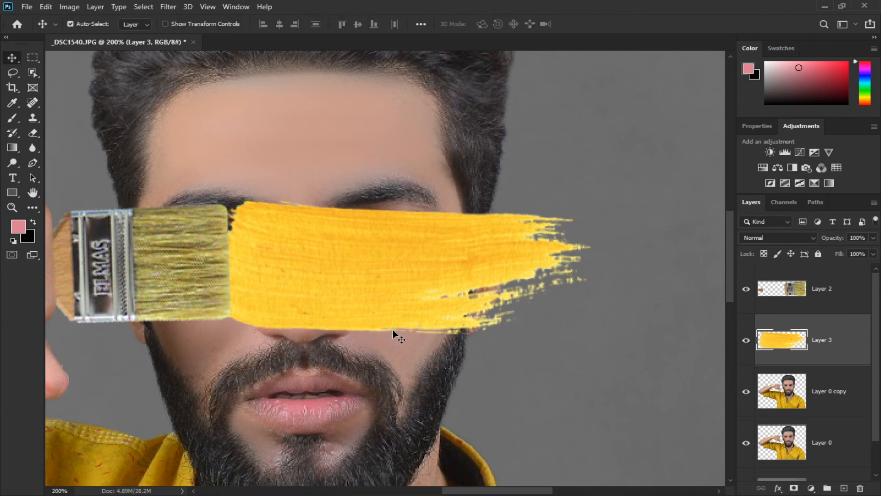
Narrow the yellow stroke from its left edge with Free Transform so it starts at the bristles.
key(ctrl+t)
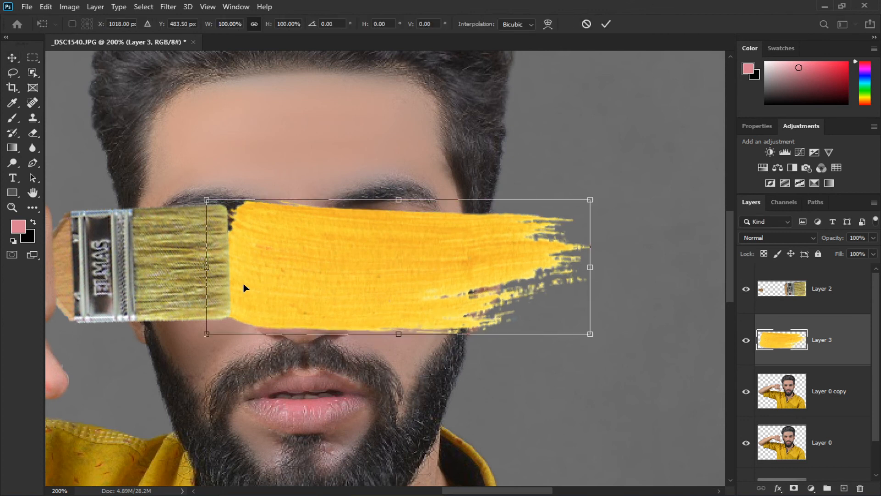
drag(208, 269, 247, 269)
mouse_move(441, 265)
mouse_down()
mouse_move(412, 257)
mouse_move(413, 266)
mouse_up()
drag(589, 264, 591, 256)
drag(427, 263, 429, 262)
key(Return)
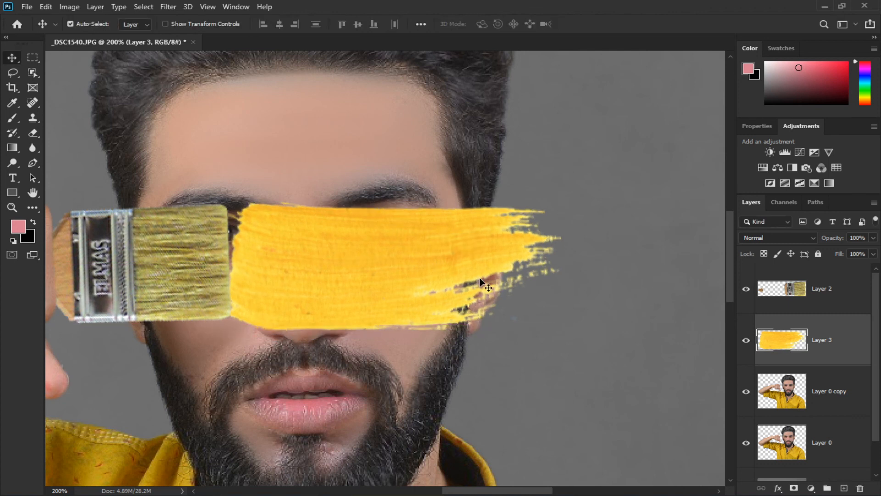
Set the yellow stroke layer's blend mode to Multiply.
key(ctrl+0)
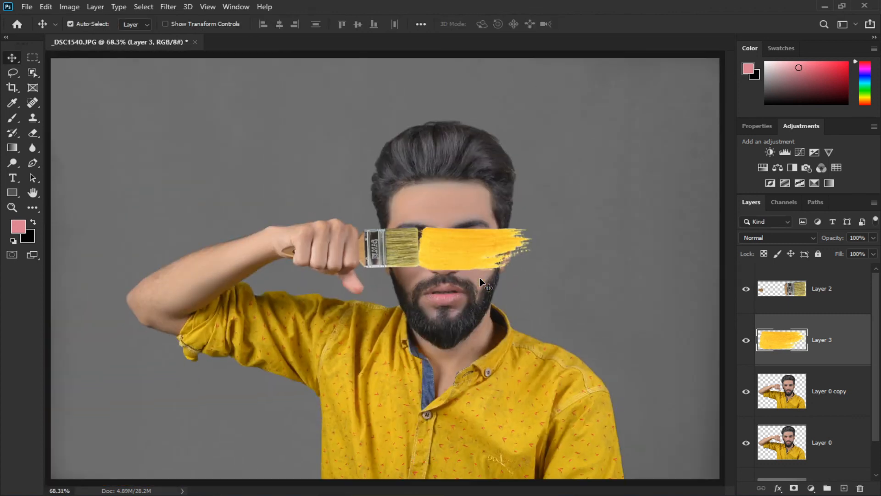
click(776, 238)
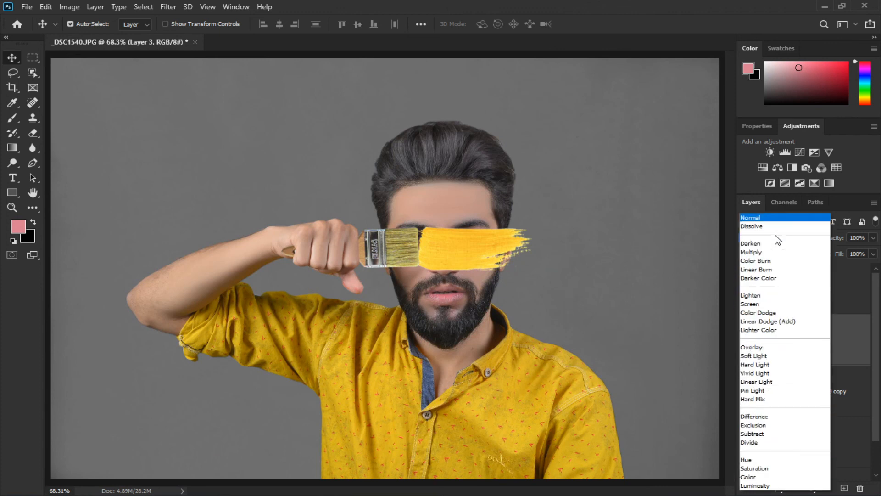
click(766, 241)
scroll(766, 238, up, 1)
scroll(766, 238, down, 3)
scroll(765, 238, up, 1)
scroll(765, 236, up, 1)
scroll(765, 236, down, 1)
scroll(765, 236, up, 1)
scroll(765, 236, down, 1)
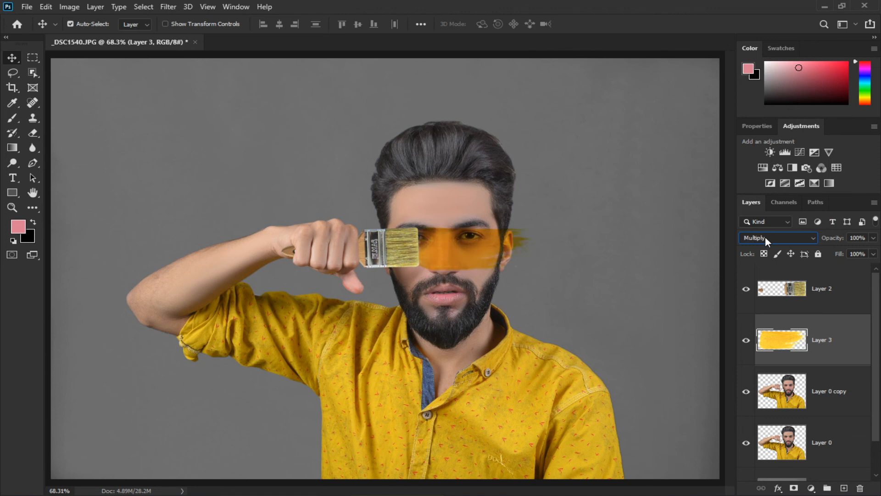
click(792, 398)
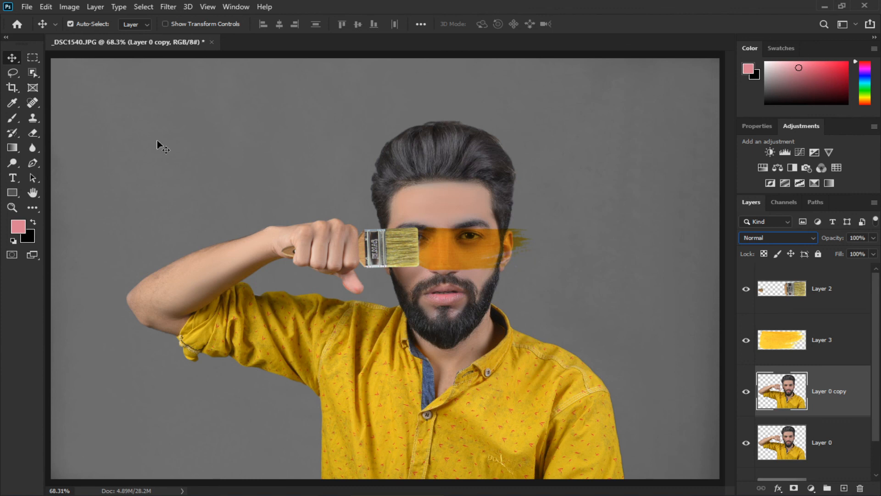
right_click(32, 73)
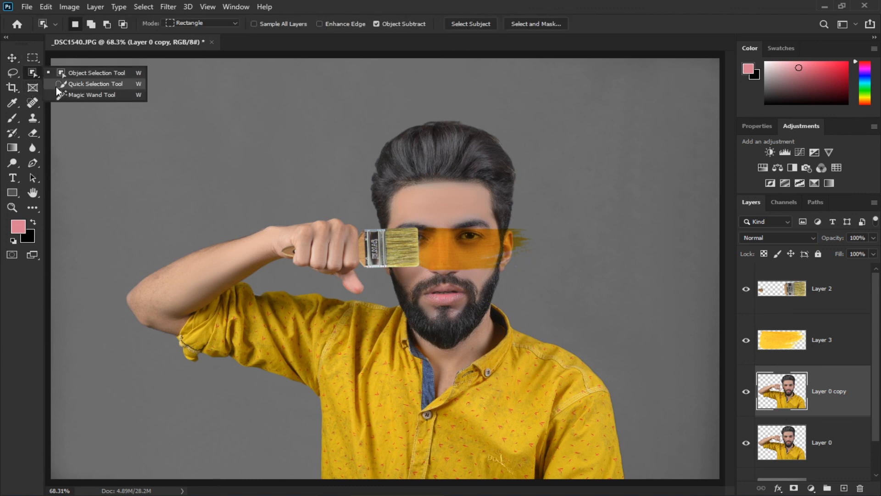
click(75, 93)
click(474, 257)
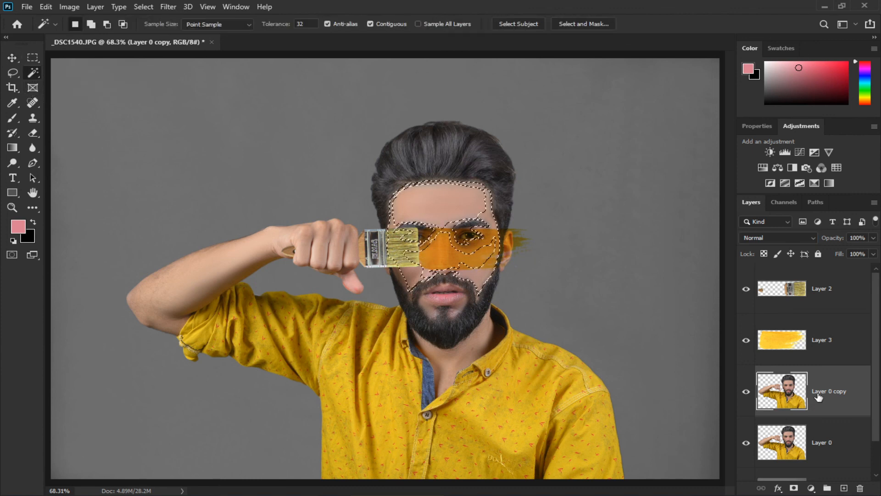
click(819, 349)
shift+click(442, 250)
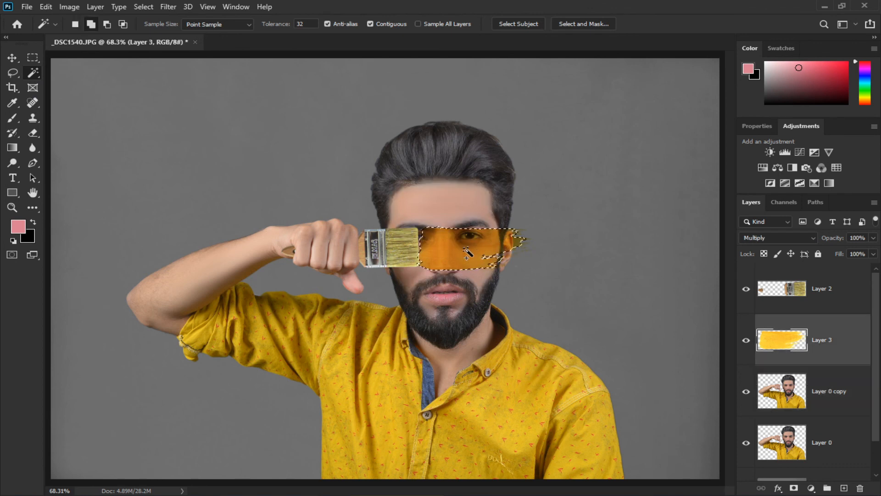
click(526, 307)
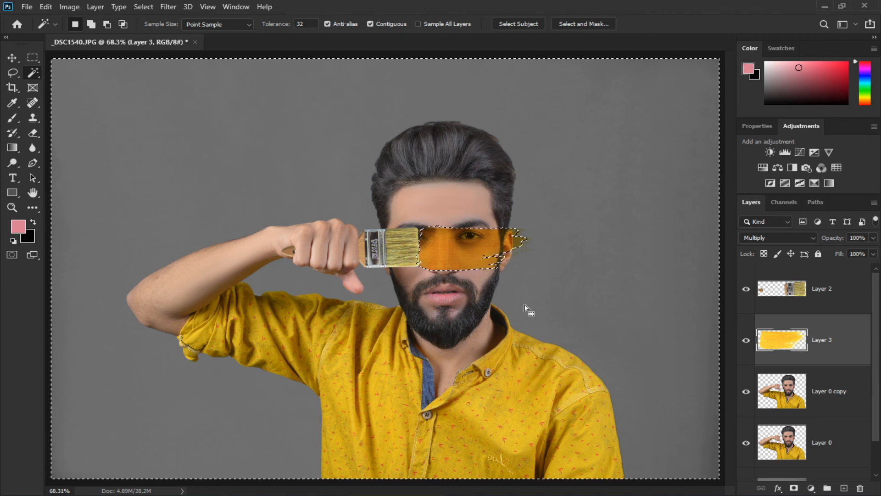
key(ctrl+d)
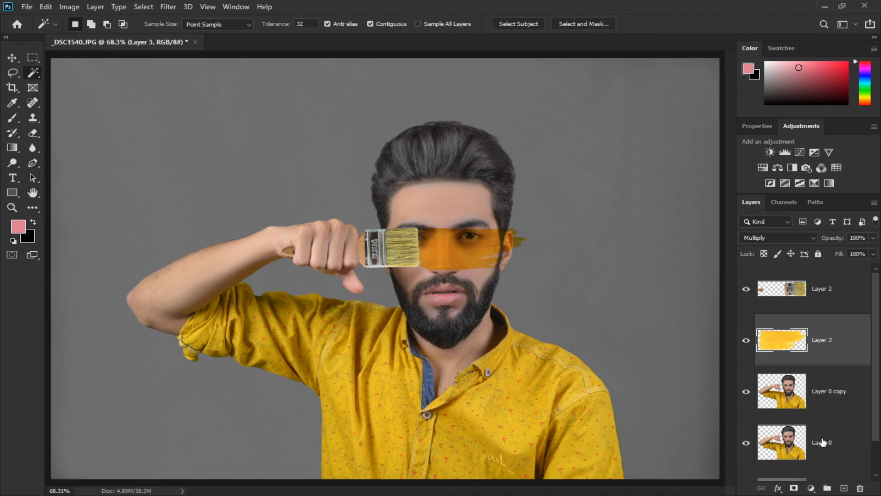
Desaturate the original Layer 0.
click(821, 442)
key(ctrl+shift+u)
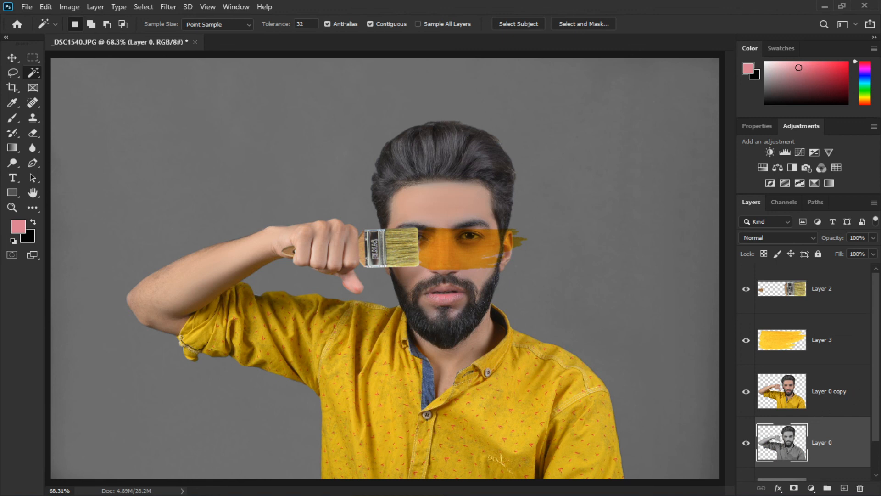
Undo the last two changes, remove the selection, and desaturate Layer 0 again.
scroll(877, 379, down, 1)
key(ctrl+z)
key(ctrl+z)
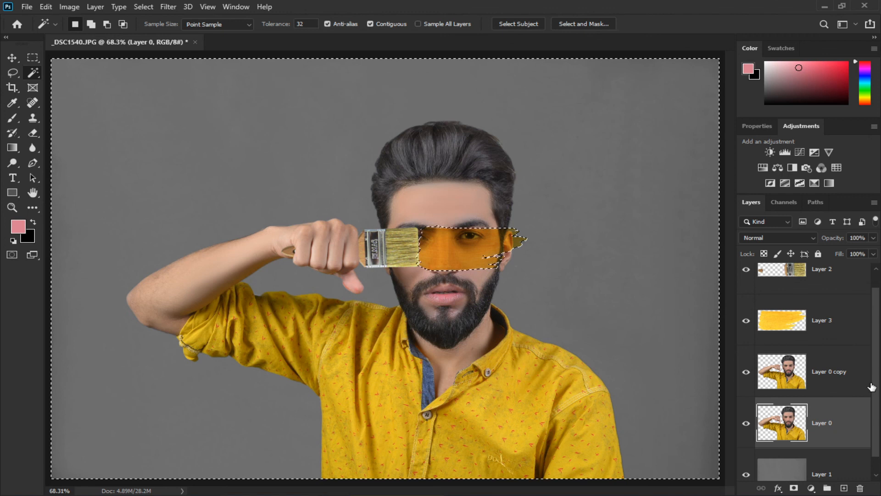
click(813, 372)
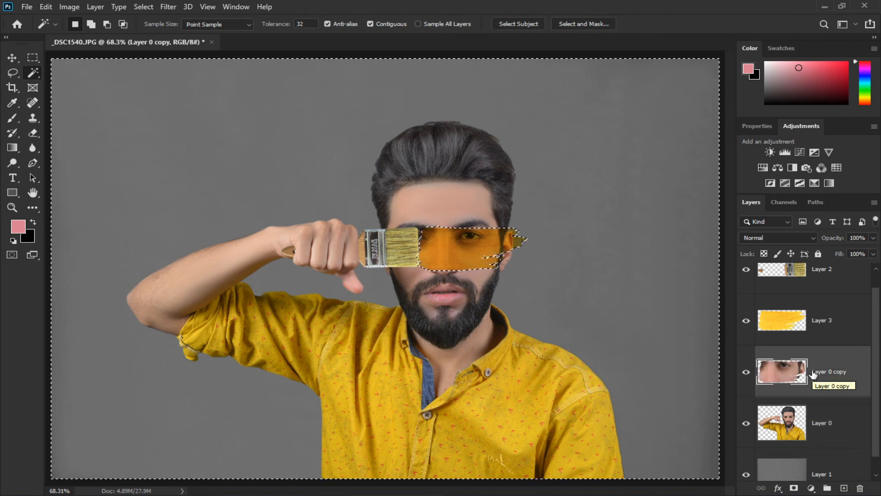
key(ctrl+d)
click(819, 420)
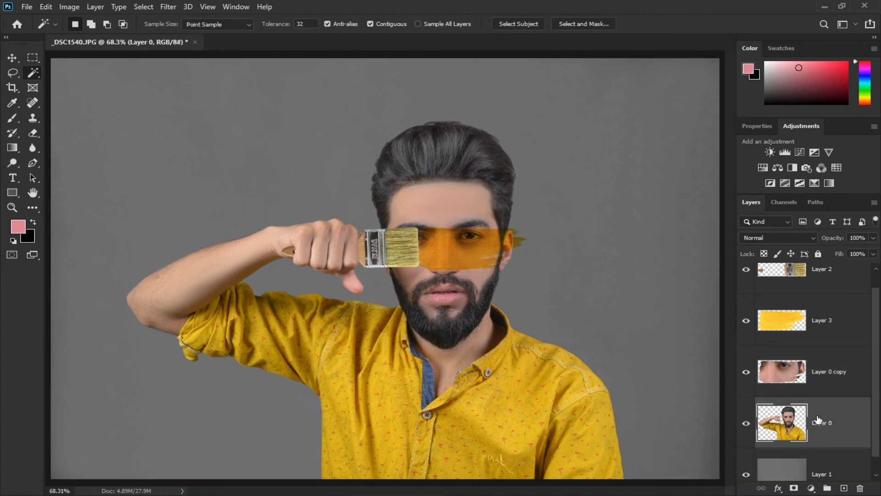
key(ctrl+shift+u)
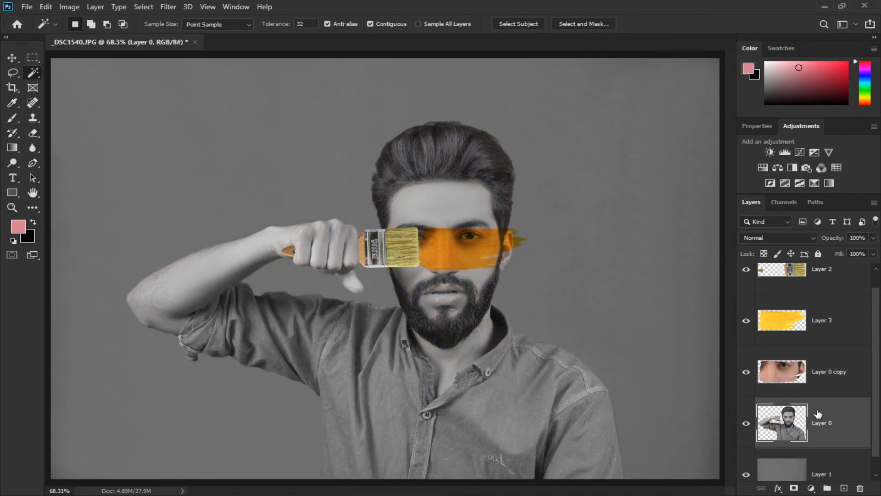
Lower the yellow stroke layer's opacity to 55%.
click(810, 334)
click(874, 238)
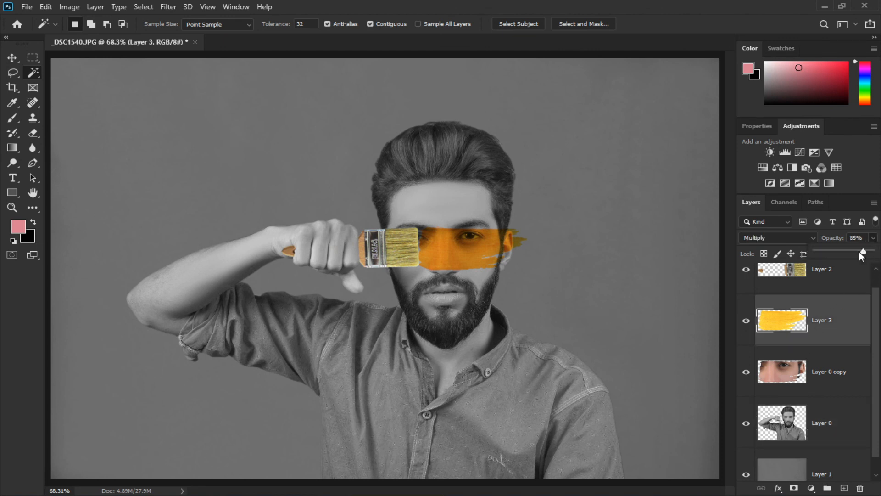
drag(859, 252, 849, 252)
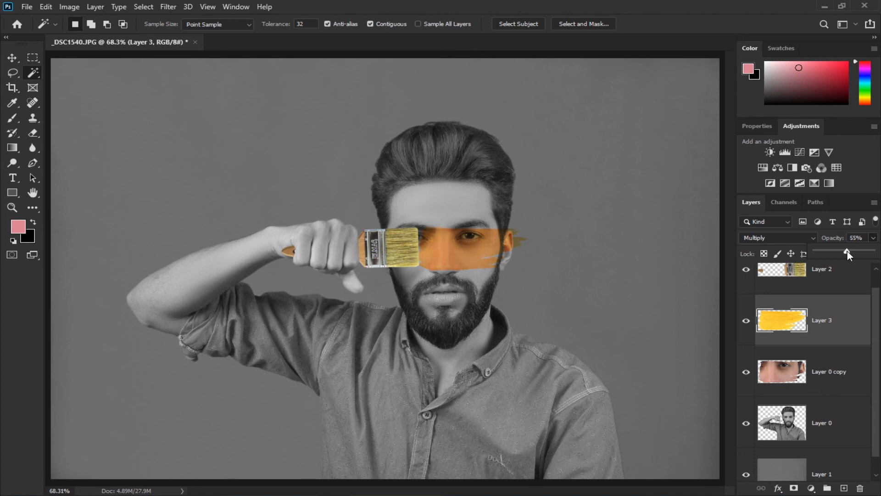
Select Layer 0 and pick the Burn tool with Midtones range at 50% exposure, enlarging its brush size.
click(797, 432)
click(798, 435)
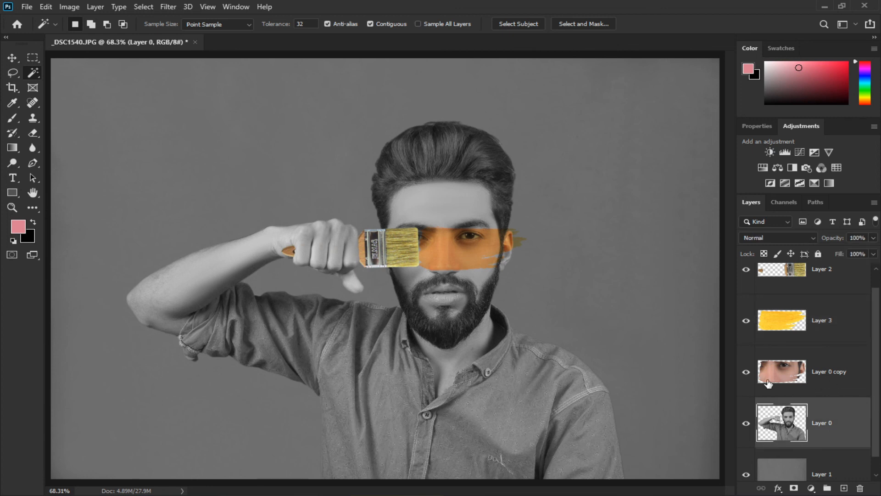
key(ctrl+plus)
key(ctrl+plus)
drag(580, 279, 358, 395)
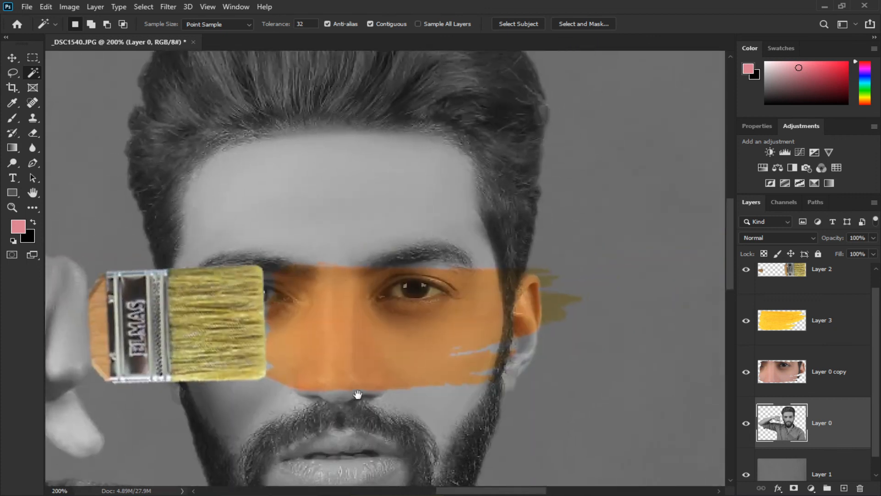
click(12, 162)
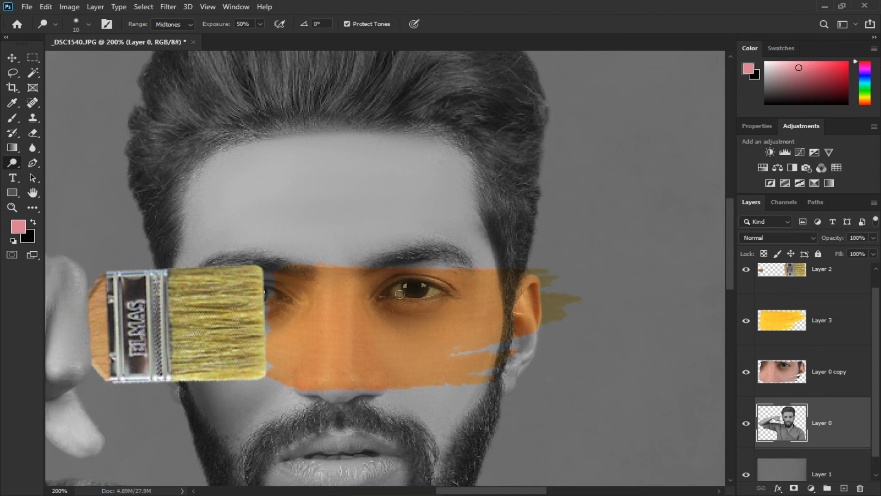
key(bracketright)
key(ctrl+0)
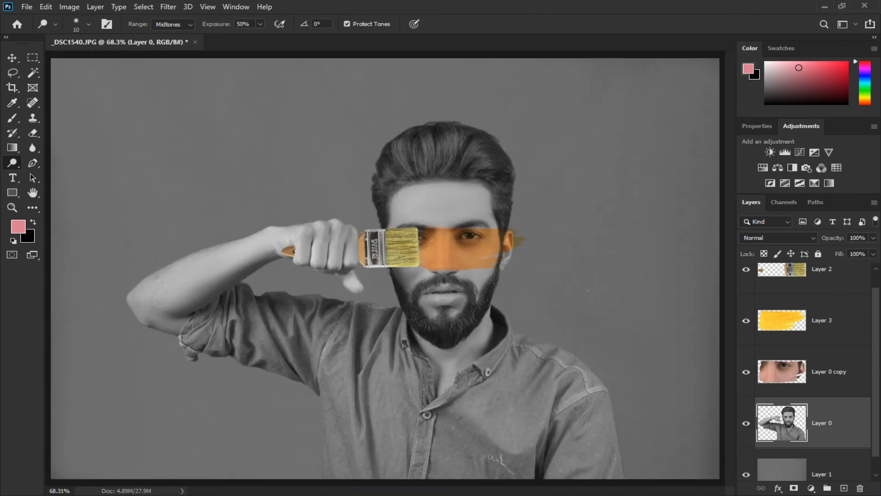